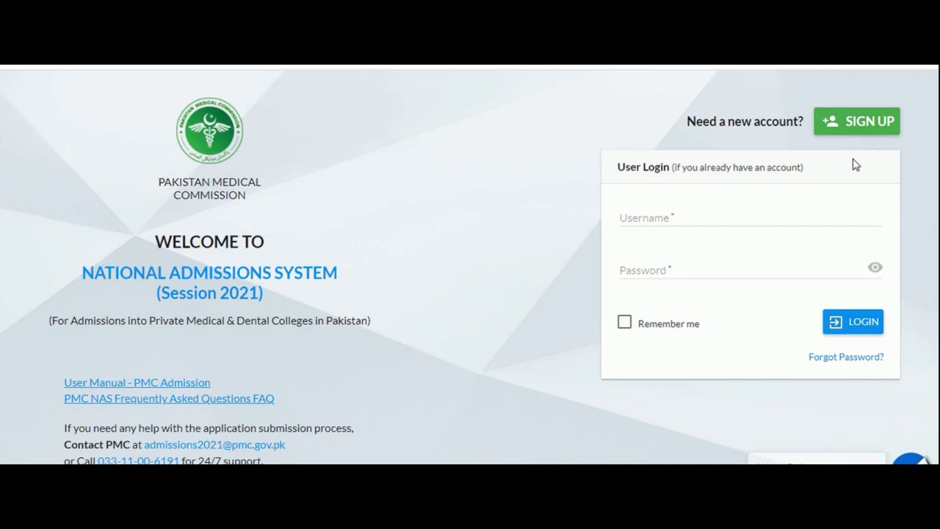
Start a new account with the applicant's full name and CNIC number as identity document.
left_click(859, 124)
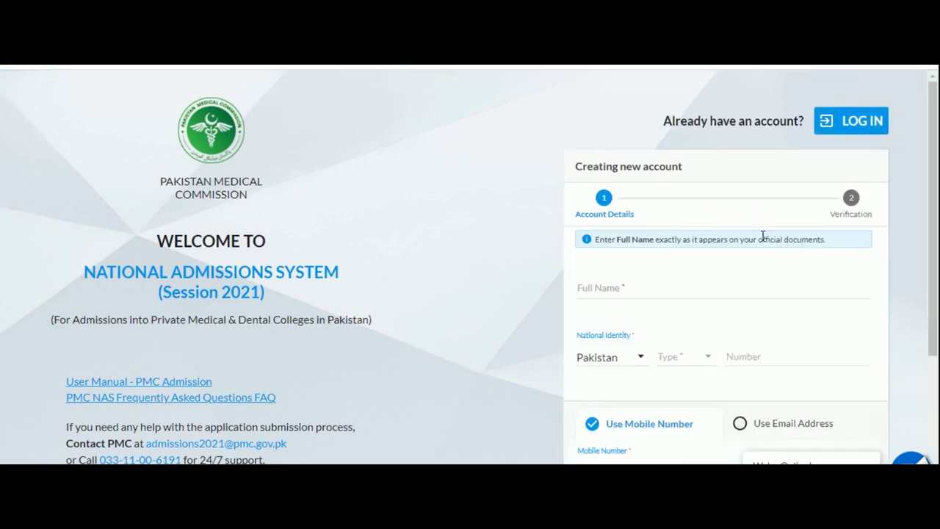
left_click(708, 294)
type("Aftab A")
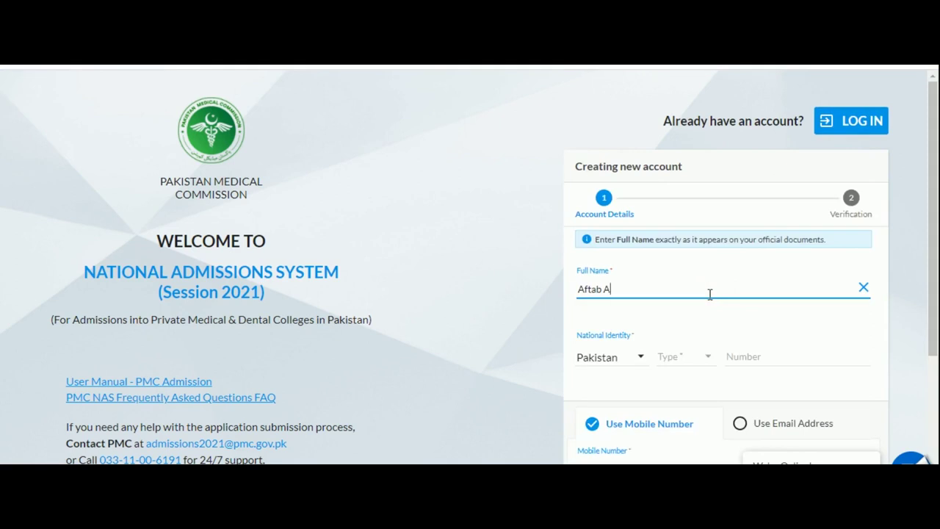
key("Tab")
key("Tab")
key("Down")
key("Tab")
key("ctrl+v")
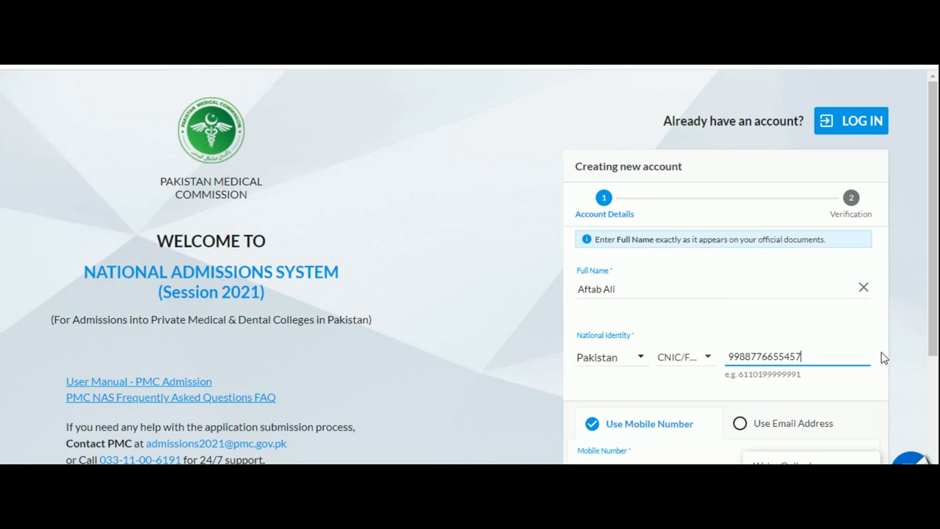
scroll(878, 352, "down", 3)
Sign up using the applicant's email address and password, then proceed to email verification.
left_click(811, 298)
left_click(748, 336)
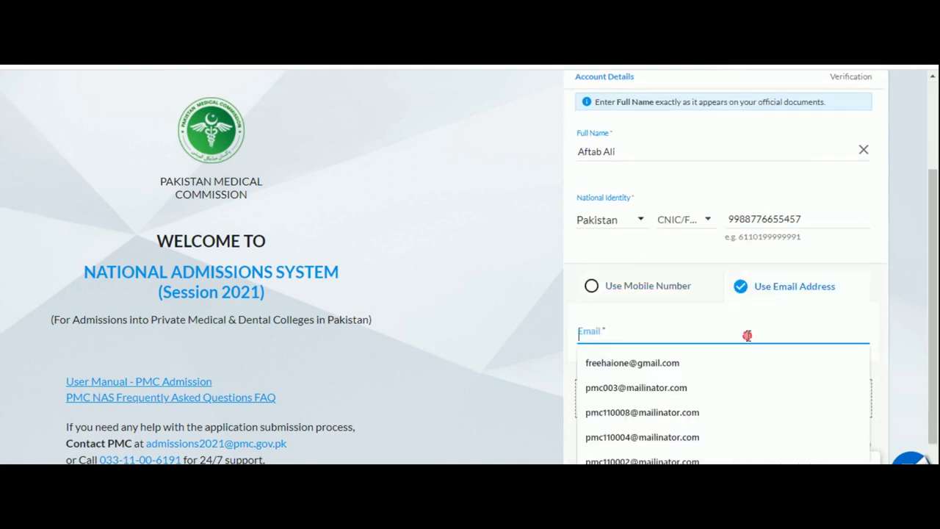
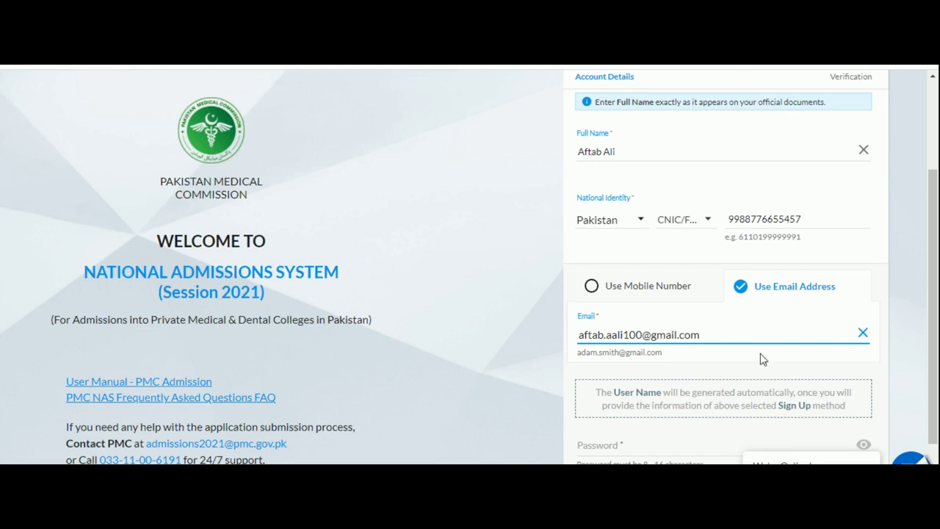
left_click(761, 355)
scroll(761, 373, "down", 1)
left_click(688, 384)
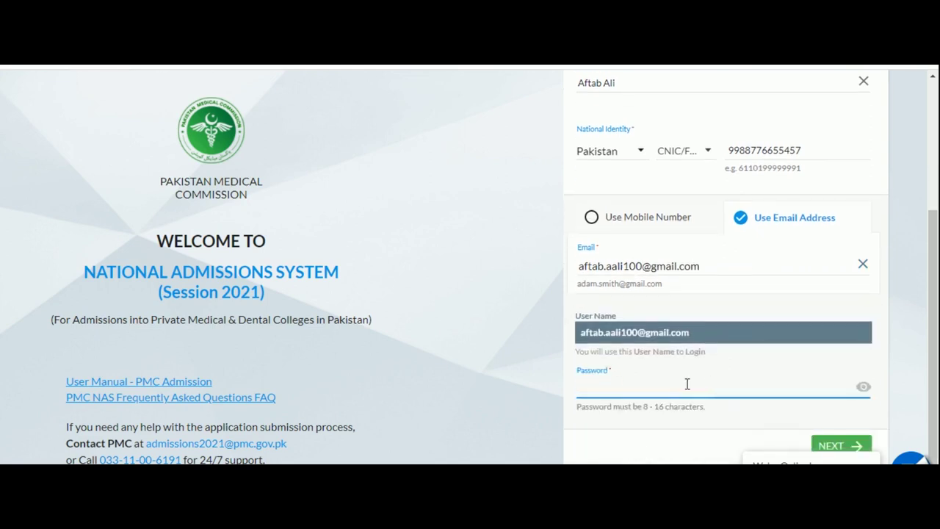
type("•")
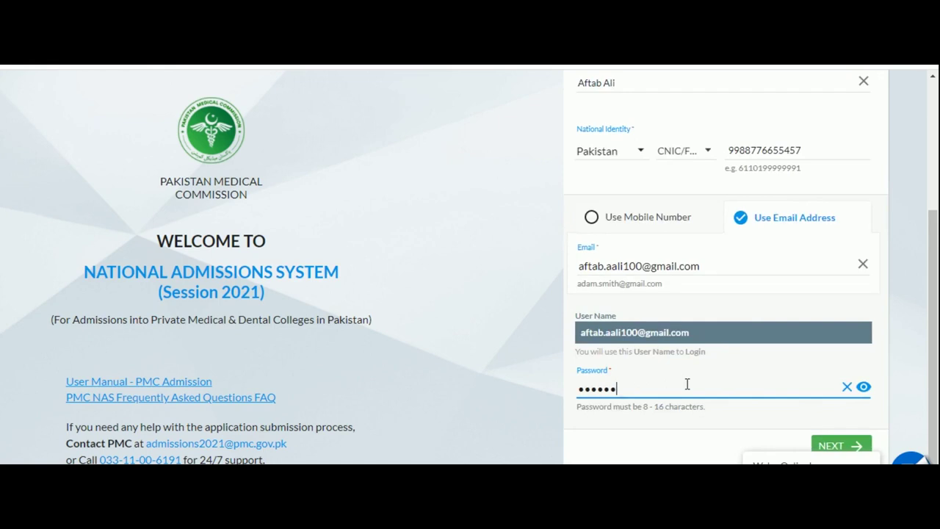
left_click(844, 446)
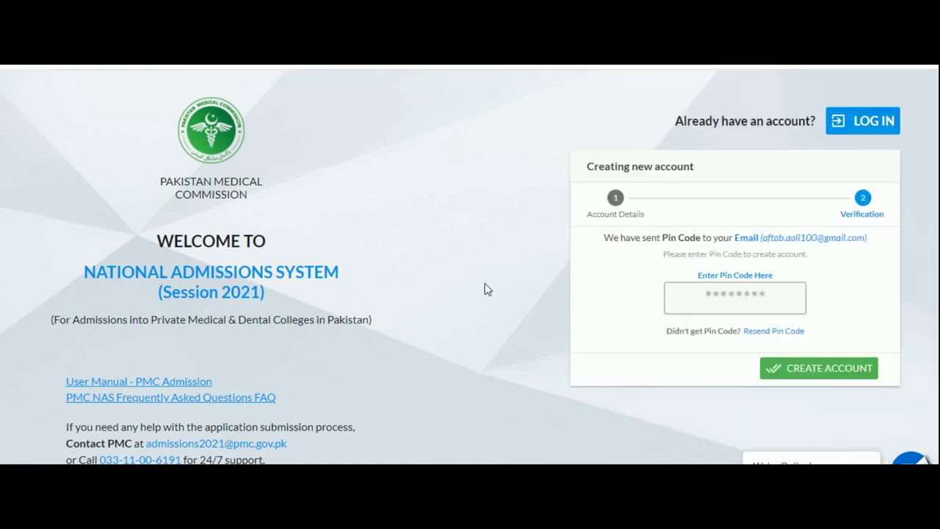
Select and copy the verification code digits from the PMC Email Verification message in Gmail.
left_click(702, 298)
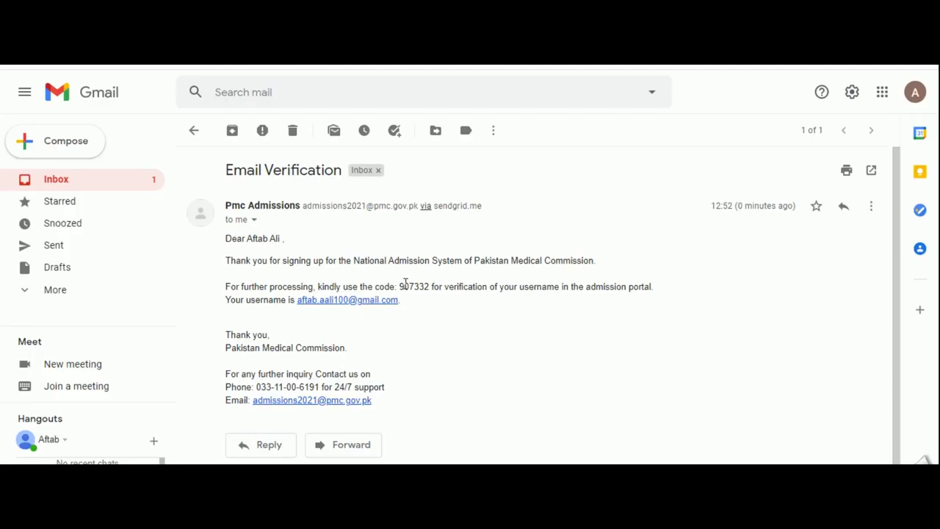
double_click(422, 287)
left_click_drag(423, 286, 430, 299)
left_click(434, 287)
double_click(428, 287)
key("ctrl+c")
left_click(405, 288)
left_click_drag(401, 287, 421, 286)
Paste the pin code to create the account, then start an MDCAT application as Local Applicant.
key("ctrl+Tab")
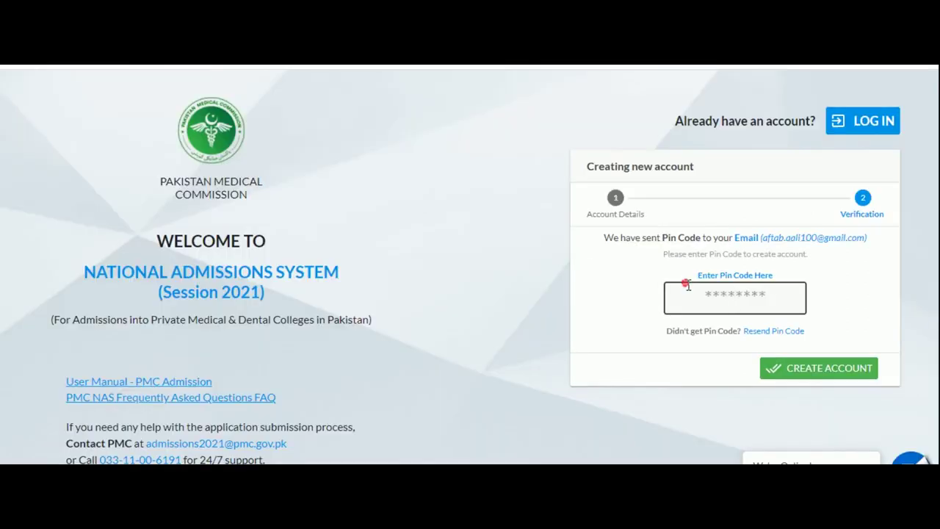
left_click(687, 285)
key("ctrl+v")
left_click(797, 371)
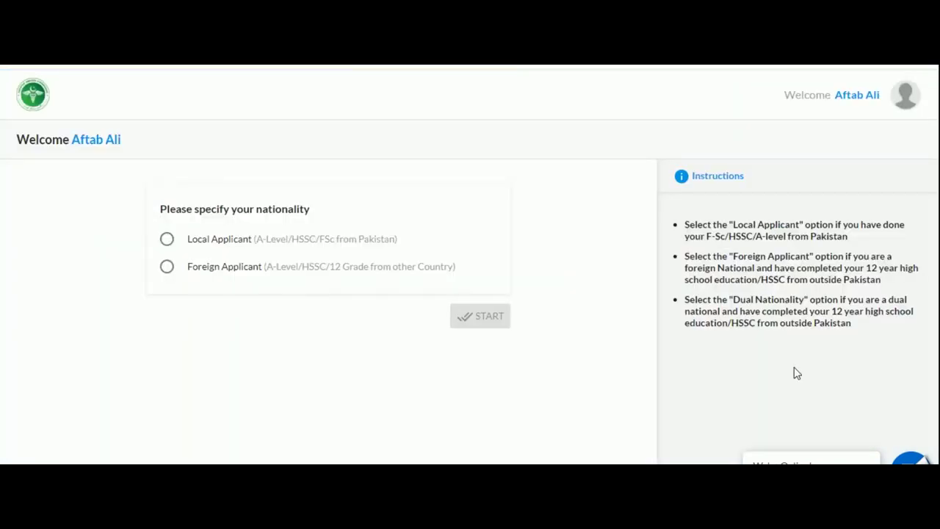
left_click(176, 243)
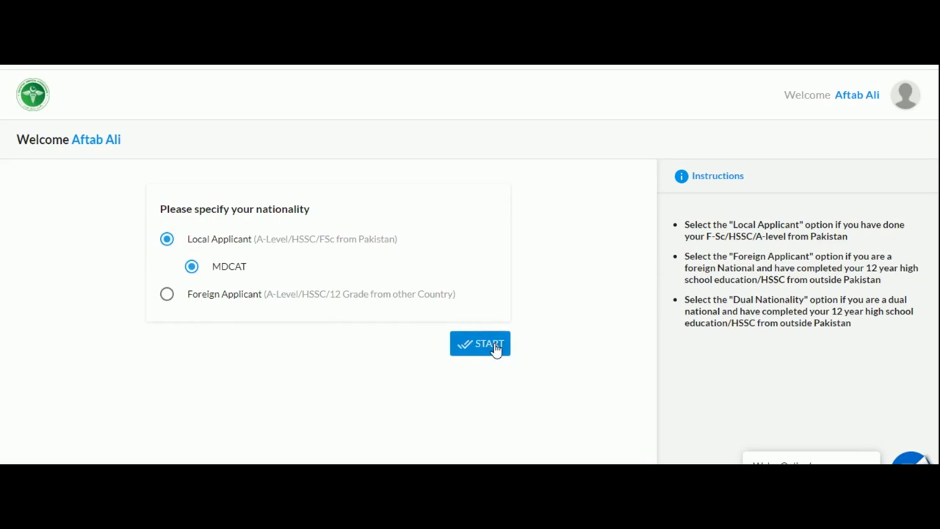
left_click(495, 345)
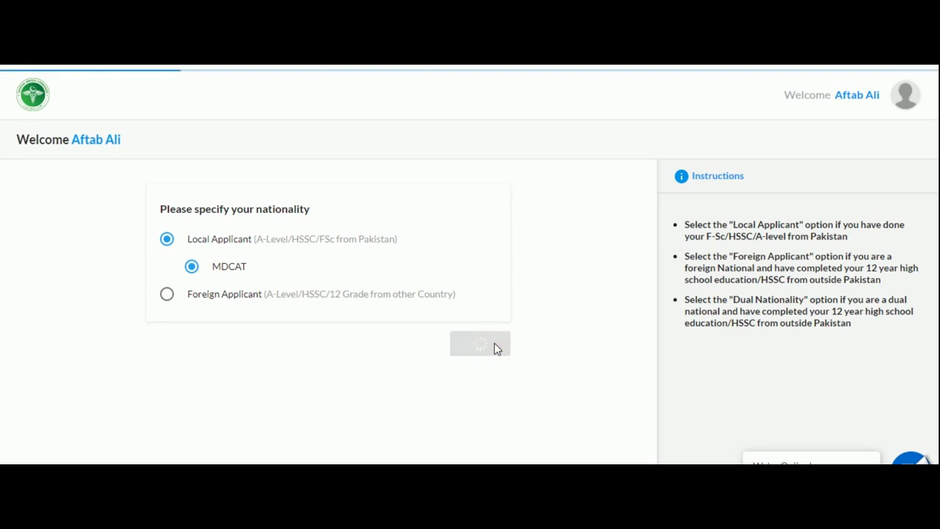
Upload the 'Profile picture blue background' photo as the profile picture.
scroll(286, 406, "down", 1)
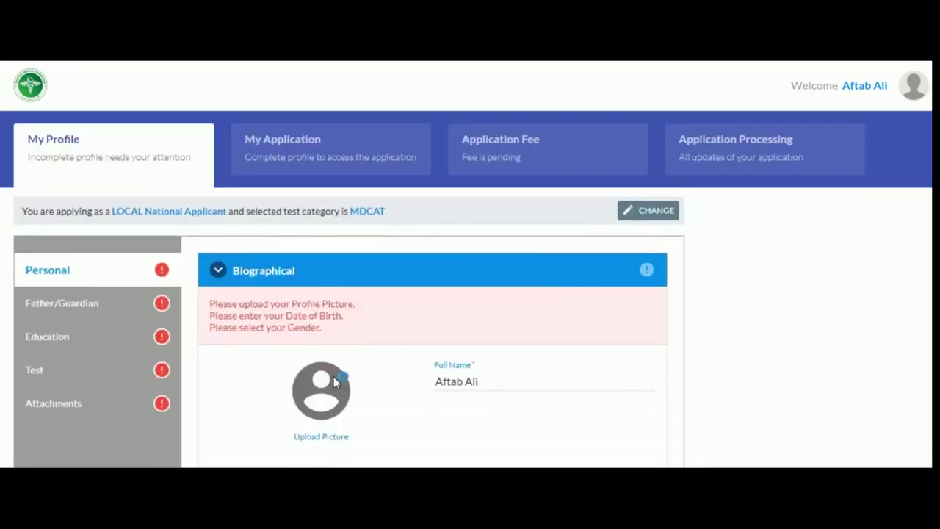
left_click(333, 377)
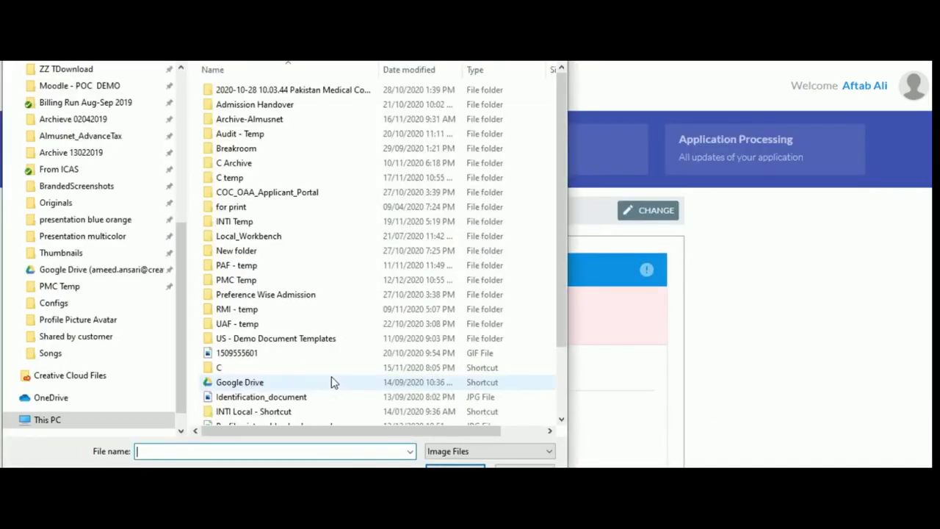
scroll(338, 323, "down", 2)
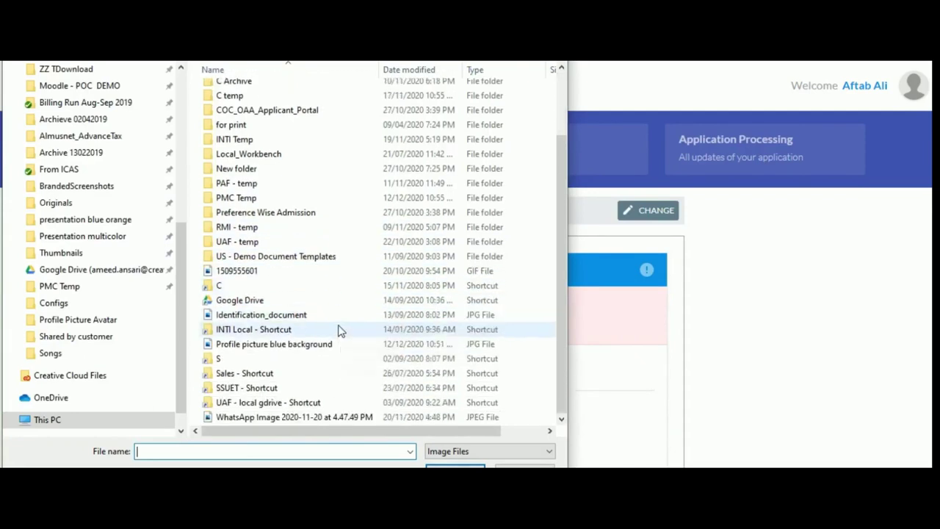
double_click(283, 345)
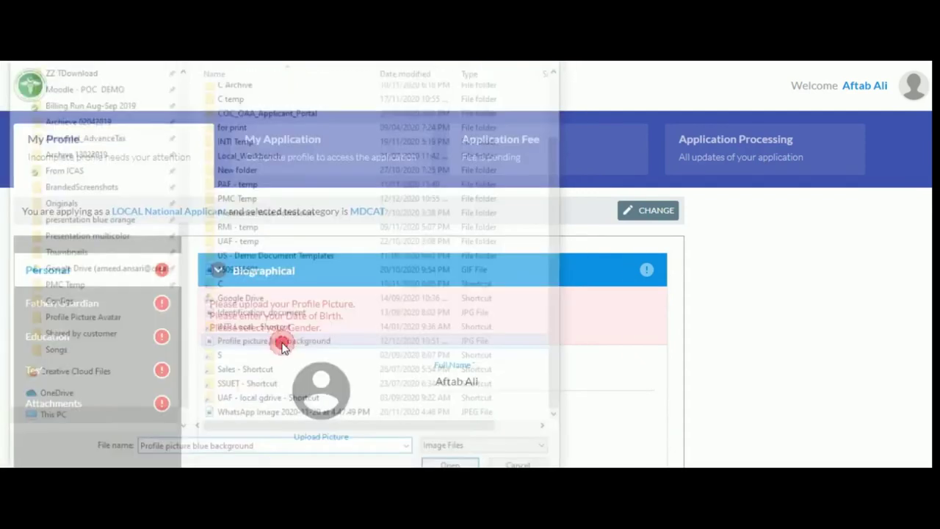
scroll(268, 419, "down", 2)
left_click(276, 323)
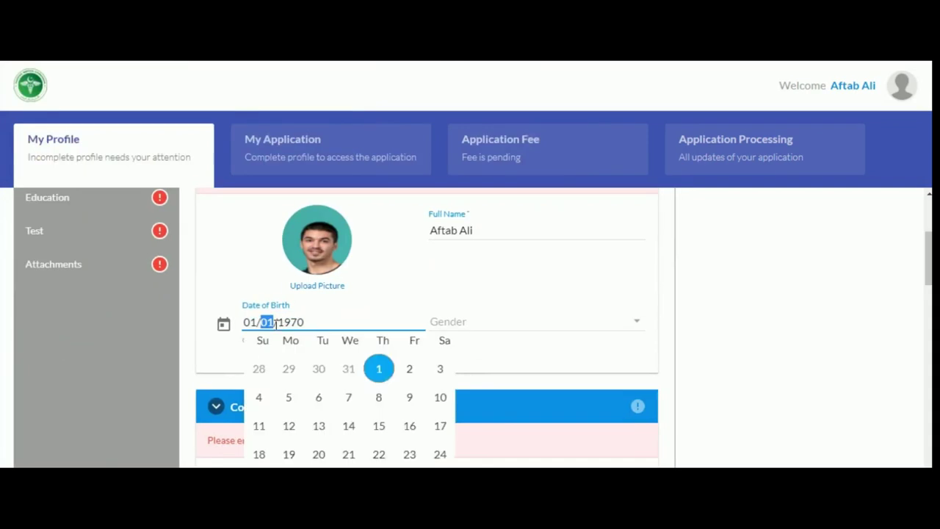
left_click(397, 358)
left_click(360, 358)
scroll(399, 428, "down", 2)
left_click(441, 236)
left_click(445, 247)
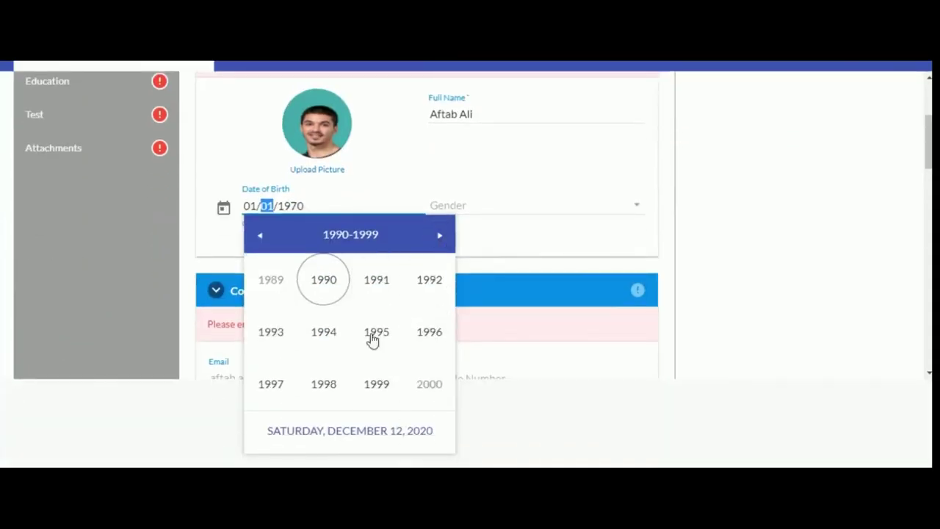
left_click(324, 383)
left_click(377, 334)
left_click(378, 293)
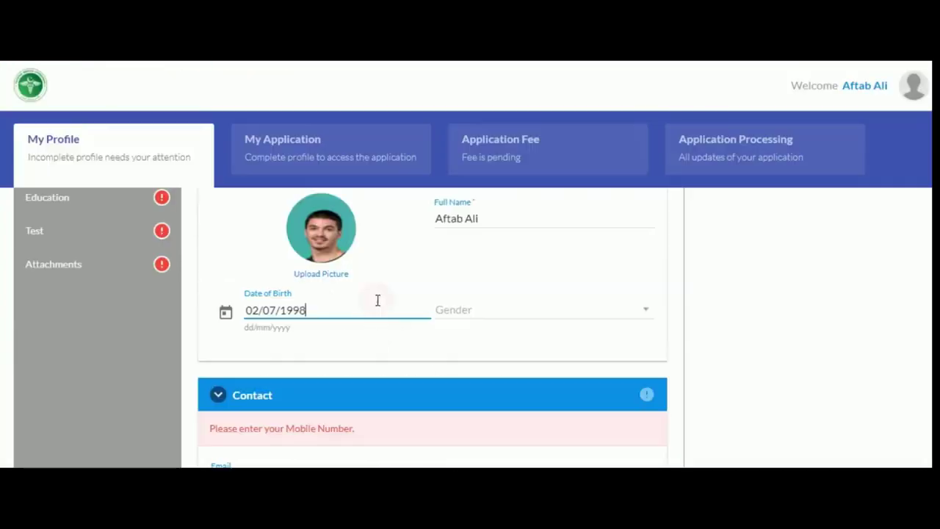
left_click(497, 313)
Set gender to Male and enter the applicant's mobile and residence numbers.
left_click(502, 340)
scroll(492, 331, "down", 2)
left_click(482, 324)
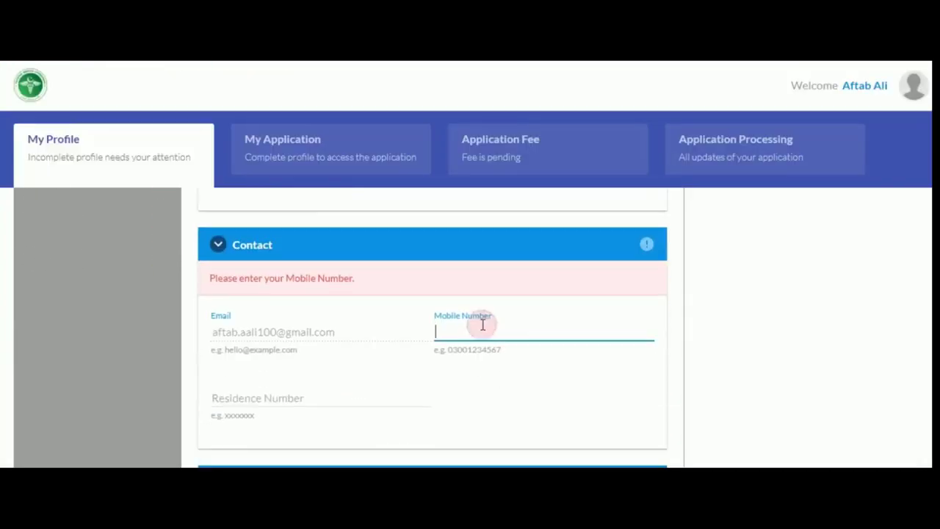
left_click(248, 363)
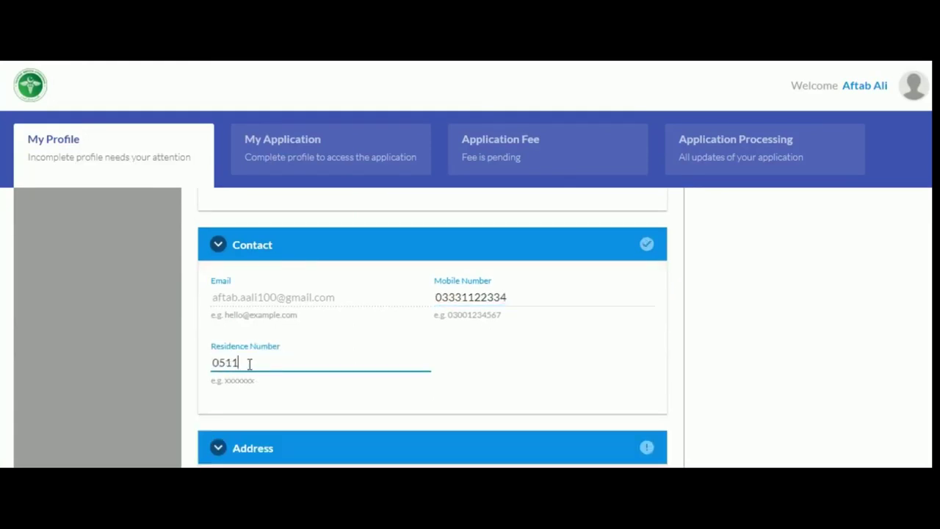
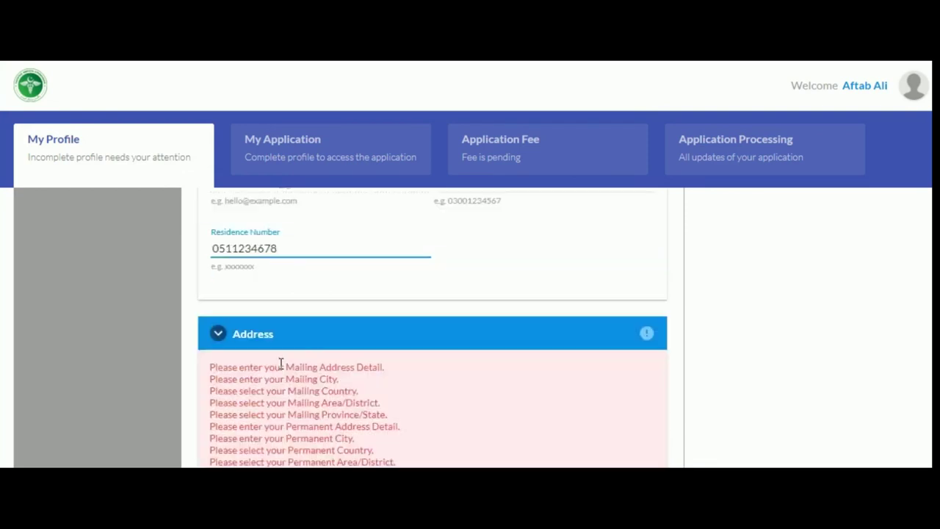
Fill in the mailing address with country Pakistan and province Islamabad Capital Territory.
left_click(271, 418)
left_click(295, 360)
type("Islamabad")
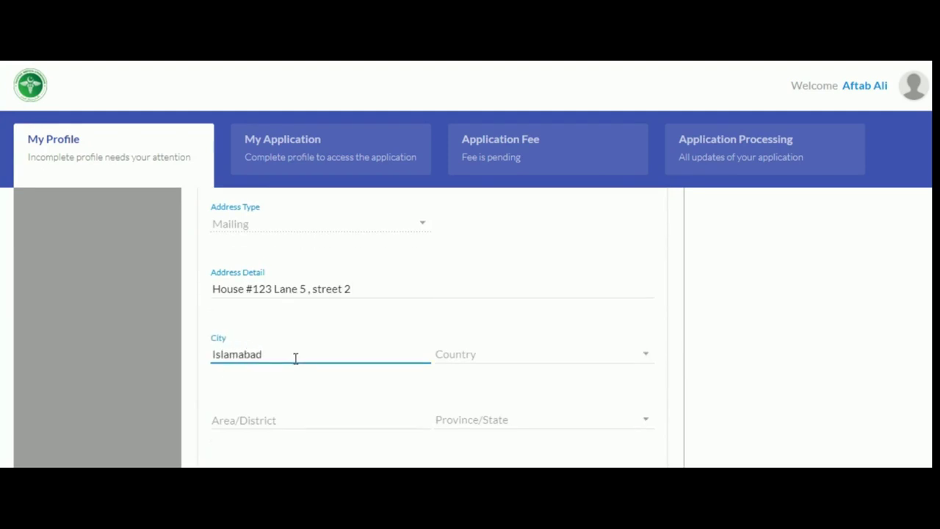
left_click(485, 354)
type("pak")
left_click(470, 355)
left_click(322, 407)
type("F-10")
left_click(510, 400)
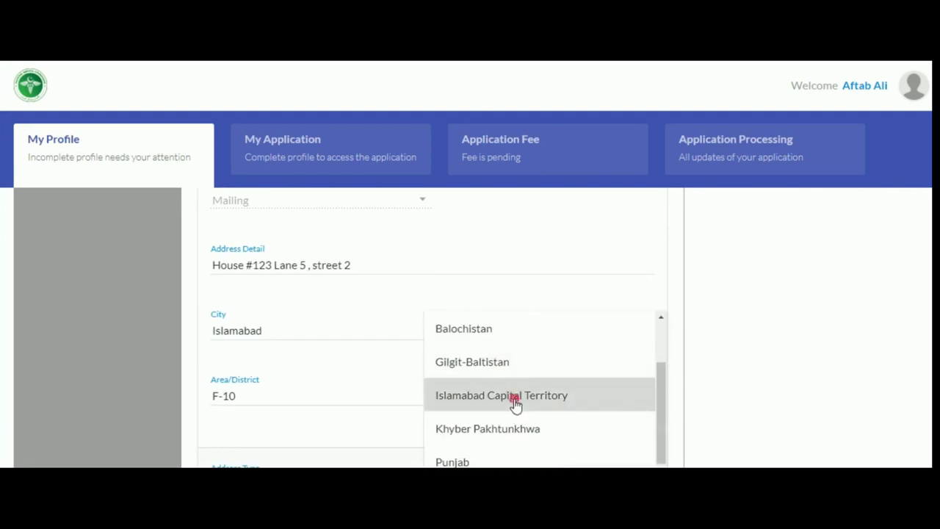
left_click(523, 404)
Mark the permanent address as the same as the current address.
scroll(440, 293, "down", 3)
left_click(439, 266)
scroll(441, 272, "down", 1)
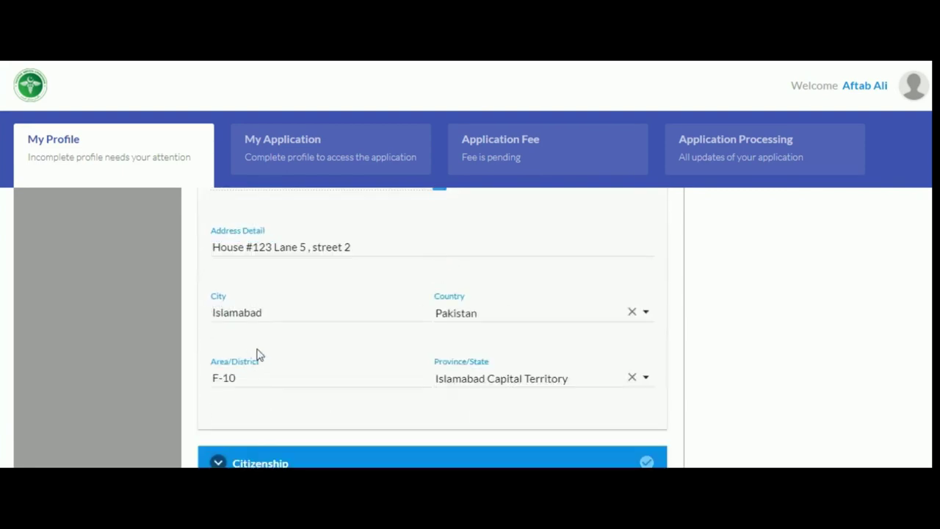
scroll(258, 353, "down", 3)
scroll(258, 353, "up", 10)
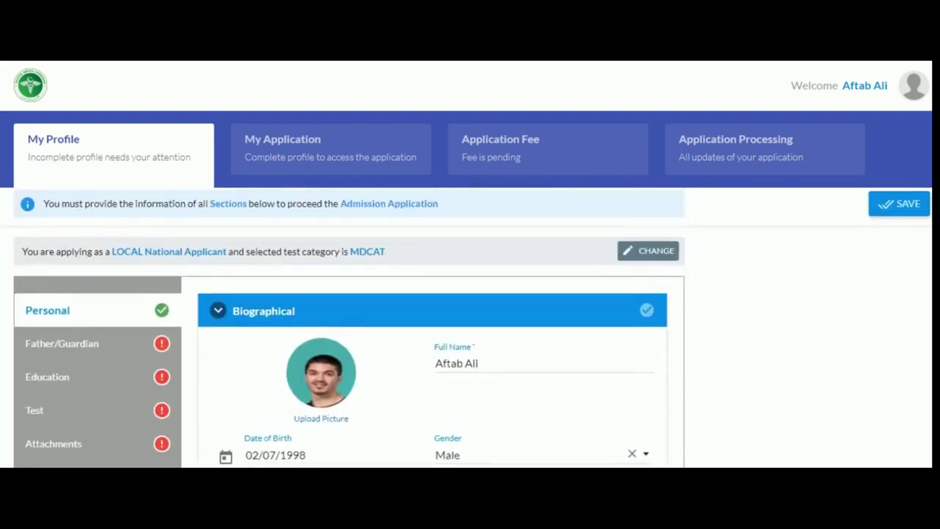
Save the Personal section, then enter and save the guardian's full name, mobile and residence numbers.
left_click(884, 215)
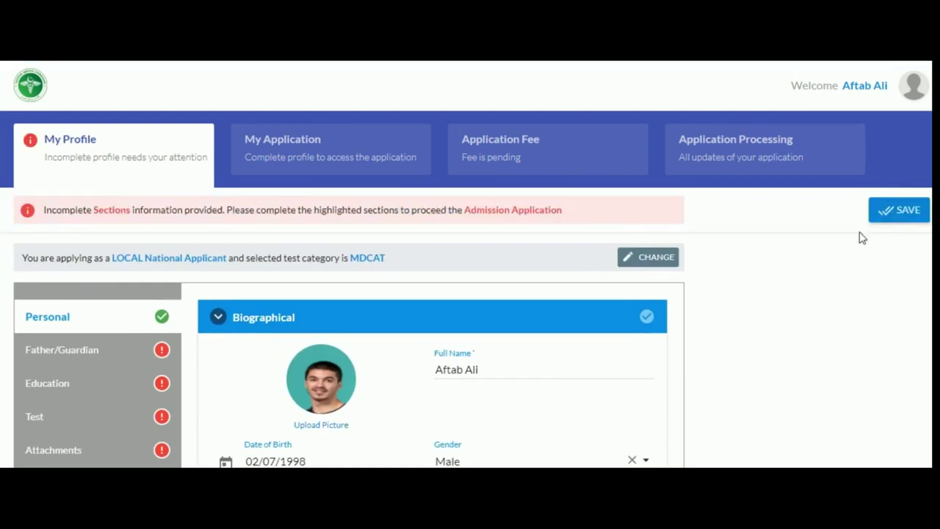
left_click(62, 350)
scroll(327, 378, "down", 1)
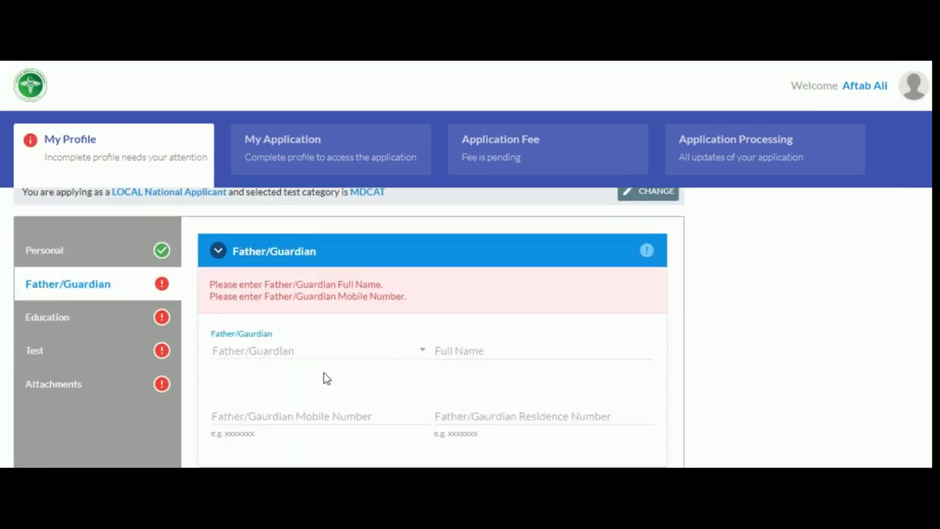
left_click(507, 353)
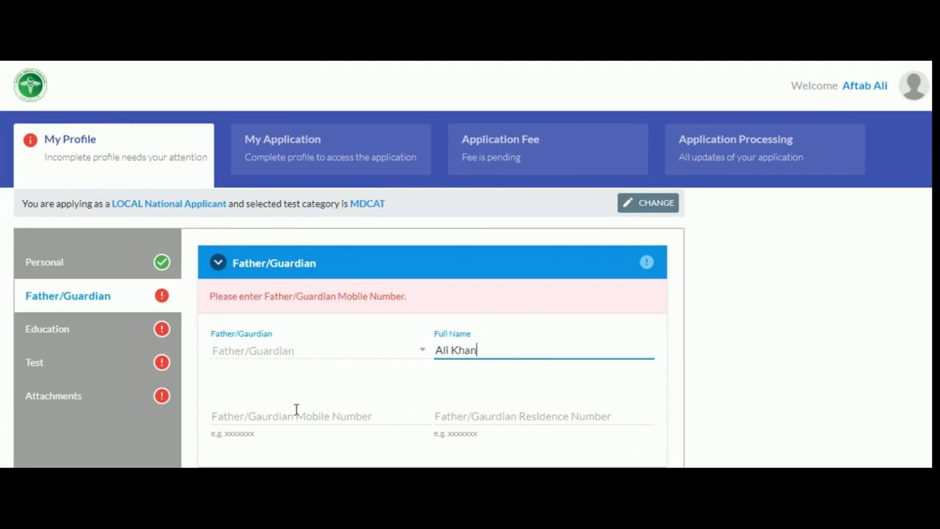
left_click(296, 410)
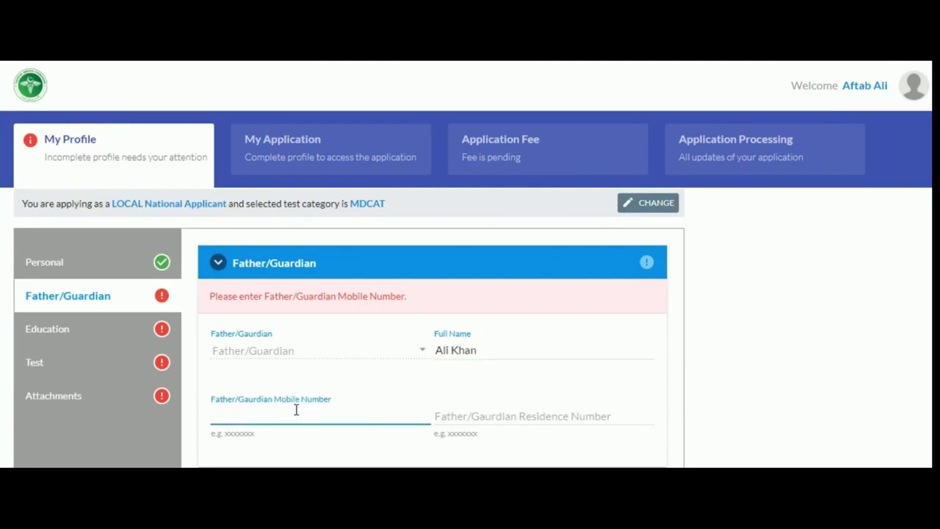
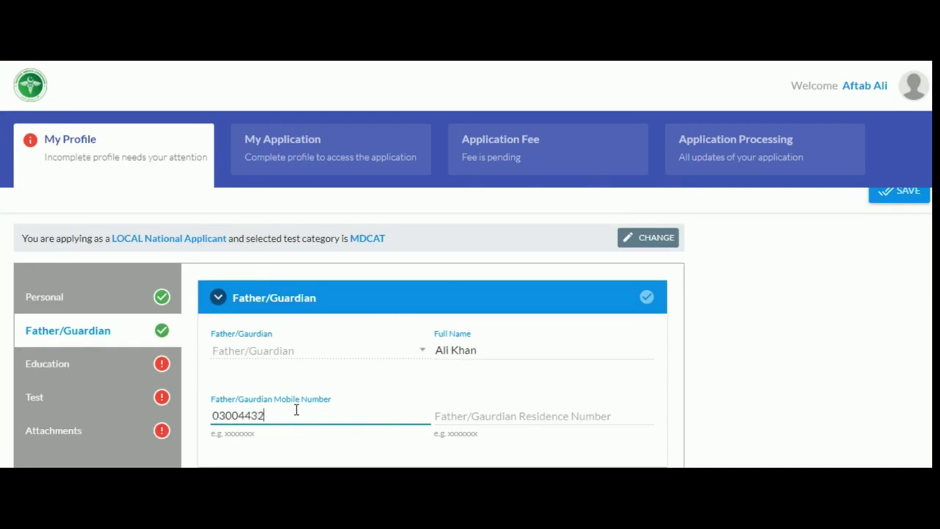
left_click(454, 418)
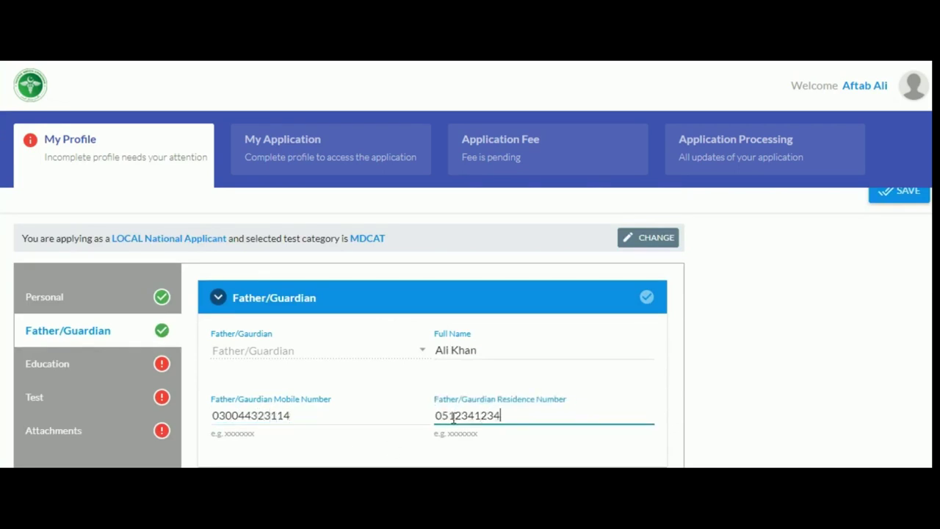
left_click(898, 196)
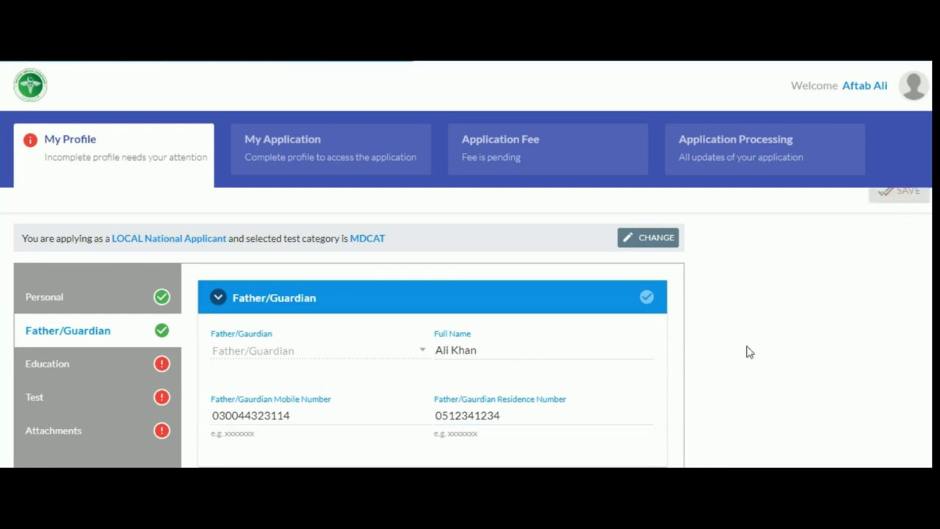
Record an HSSC/Fsc (Pre Medical) degree from Islamabad Model College.
left_click(84, 368)
scroll(458, 429, "down", 2)
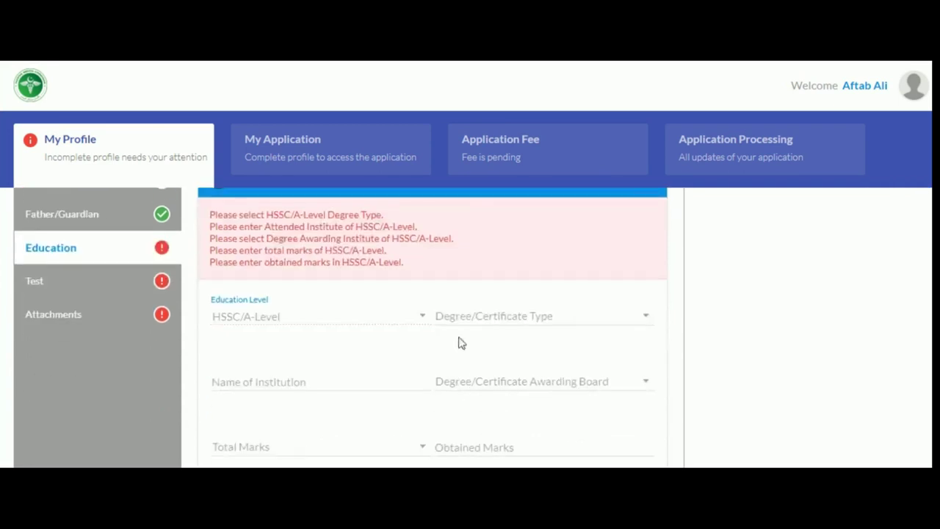
left_click(466, 319)
left_click(485, 319)
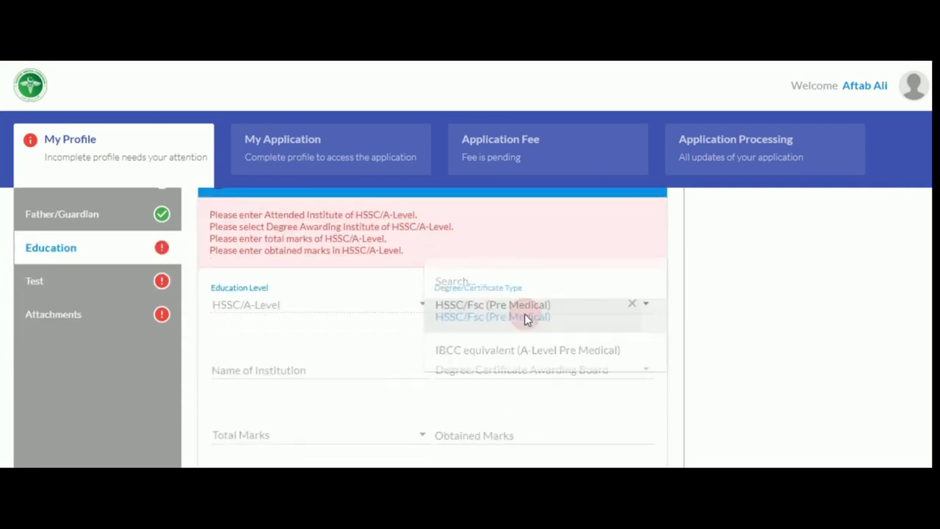
left_click(286, 371)
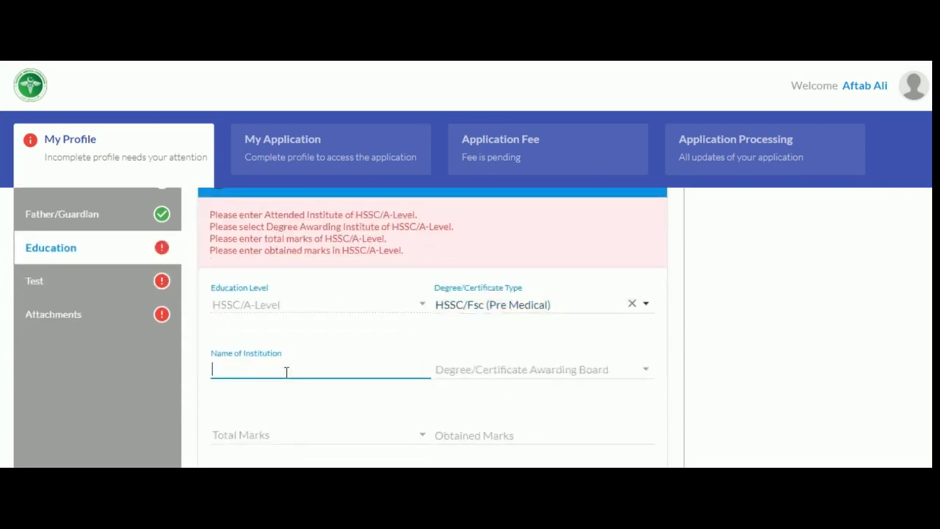
type("Is")
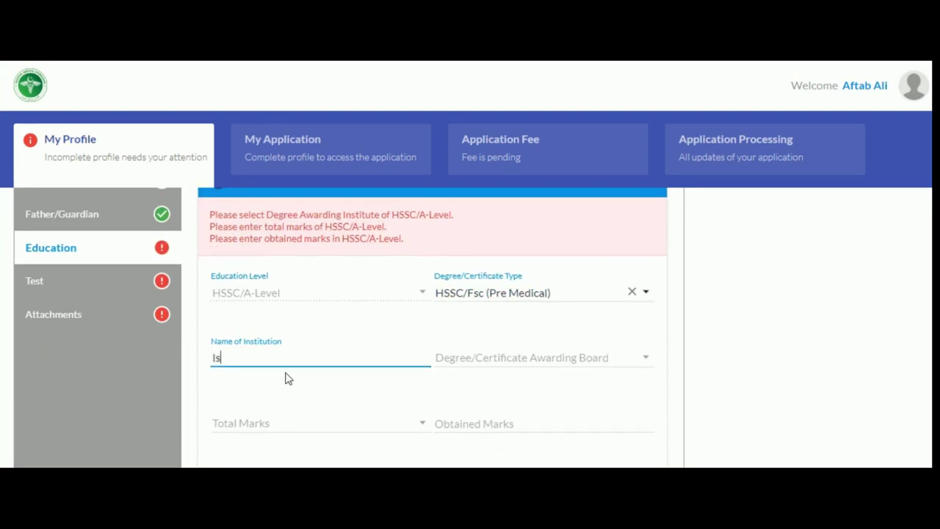
type("lamabad Model College")
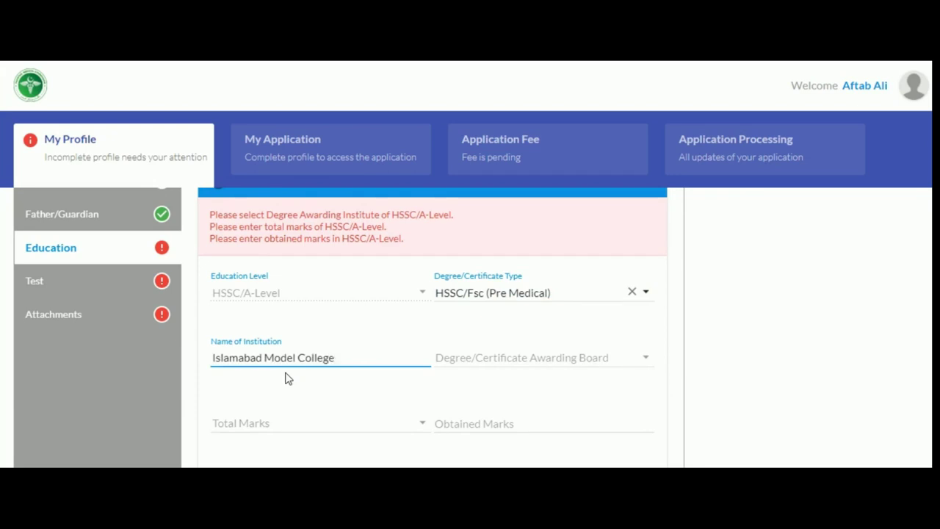
Choose awarding board FBISE, Islamabad with 880 of 1100 marks and save the education details.
left_click(450, 360)
left_click(480, 325)
type("F")
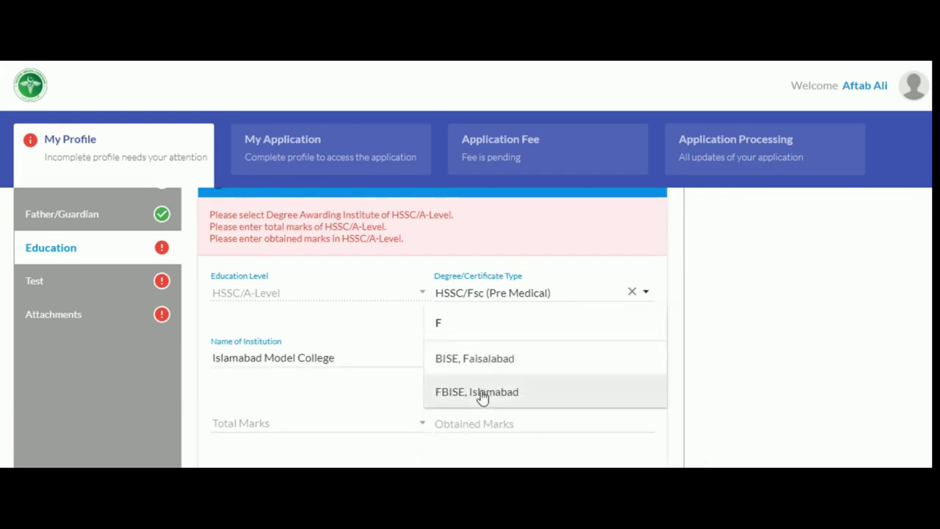
left_click(479, 393)
left_click(290, 411)
left_click(297, 428)
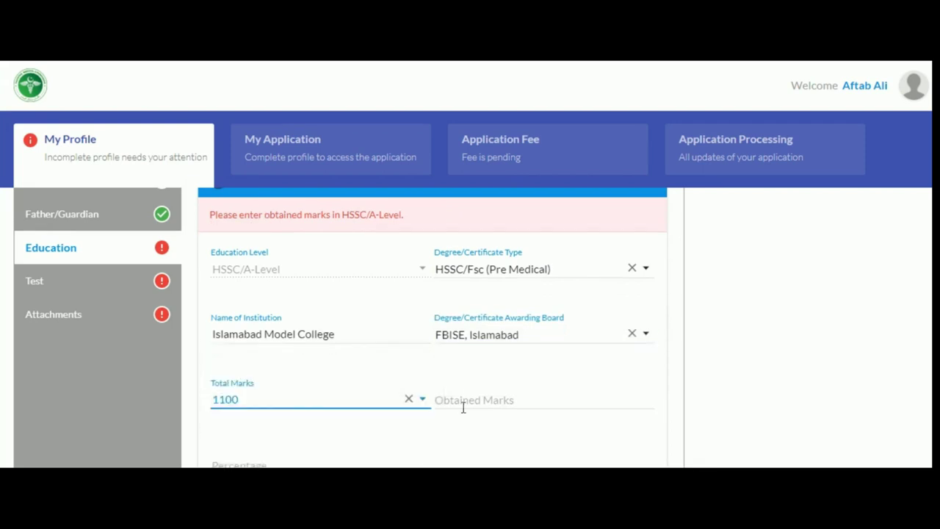
left_click(470, 400)
type("880")
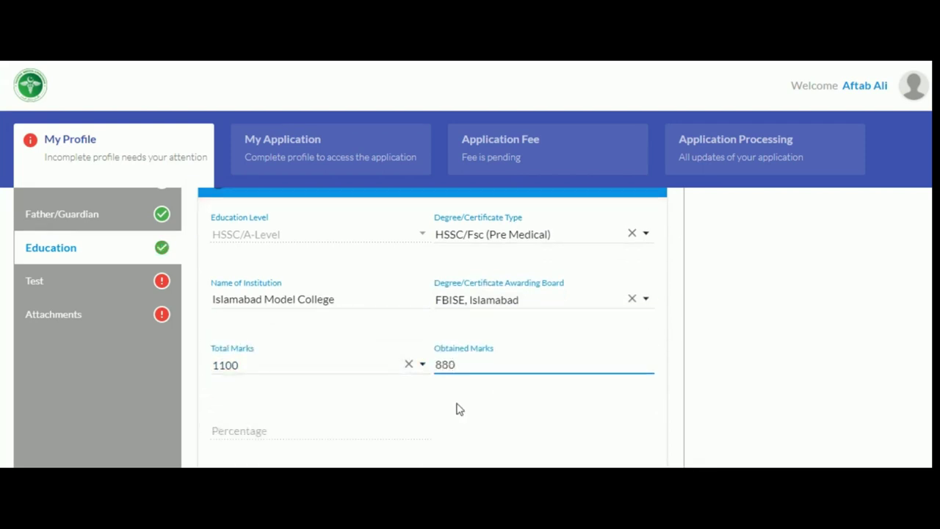
left_click(513, 408)
scroll(786, 390, "up", 2)
left_click(882, 219)
left_click(76, 419)
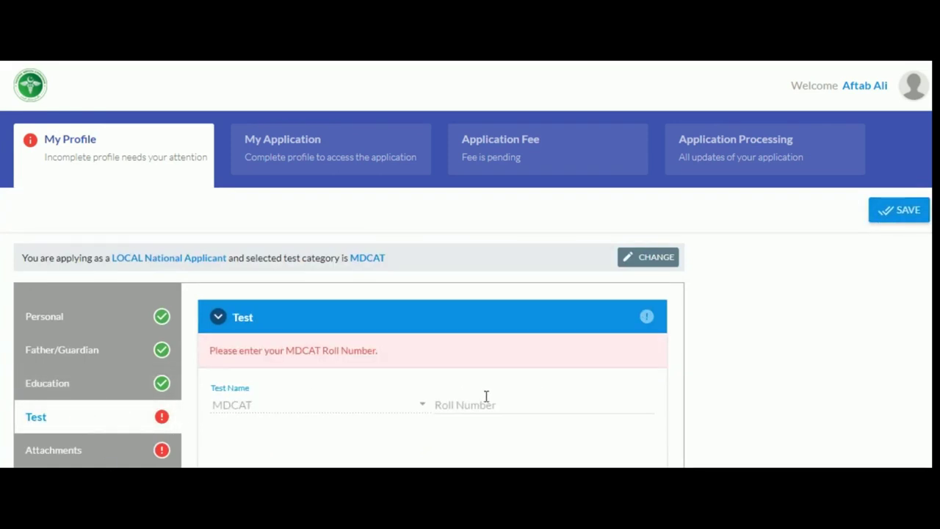
Enter the MDCAT roll number to retrieve 135 of 200 marks and save the Test section.
left_click(487, 397)
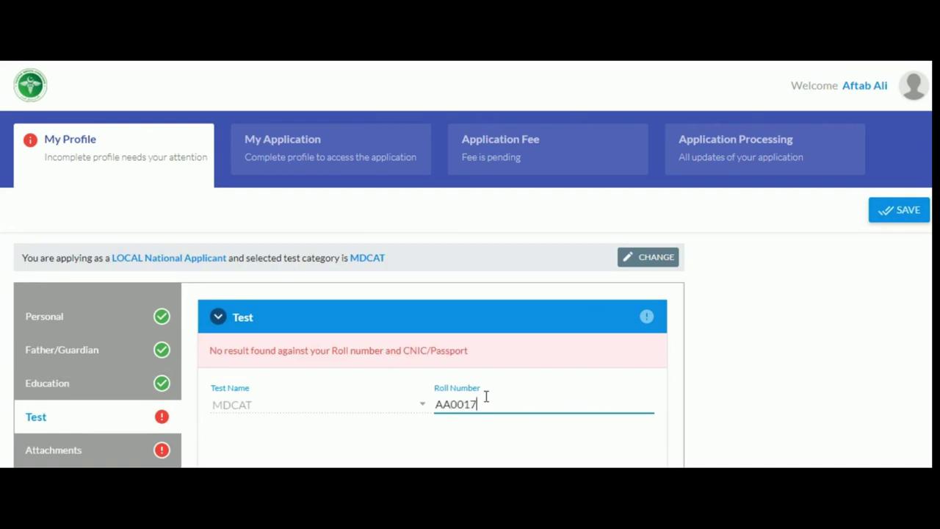
key("Tab")
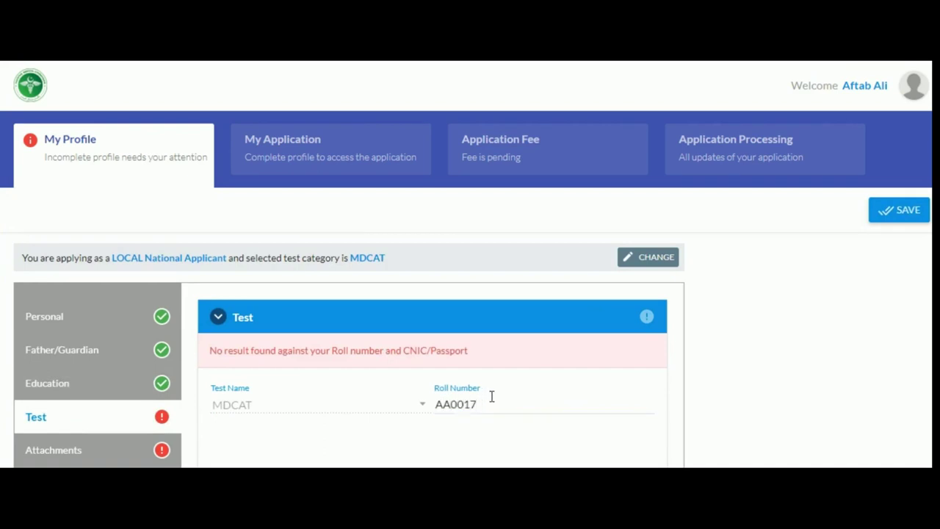
scroll(491, 396, "down", 1)
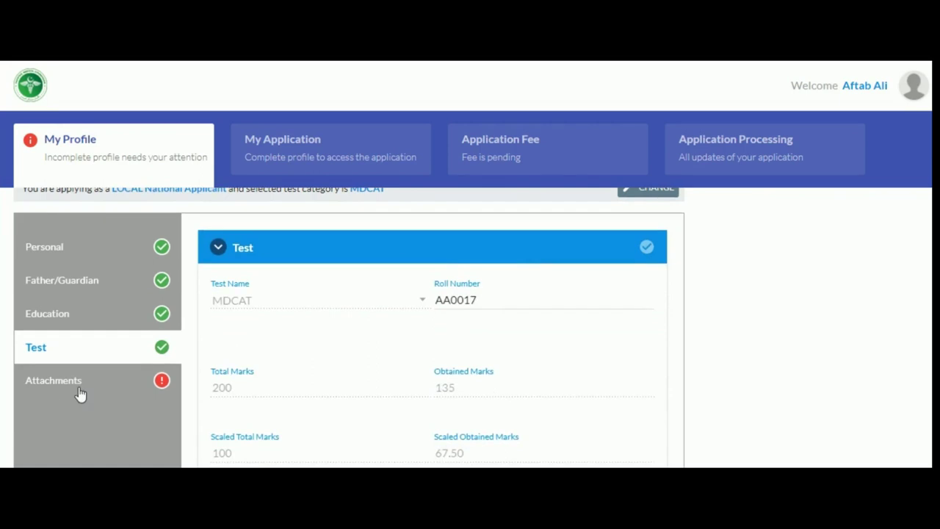
scroll(783, 346, "up", 1)
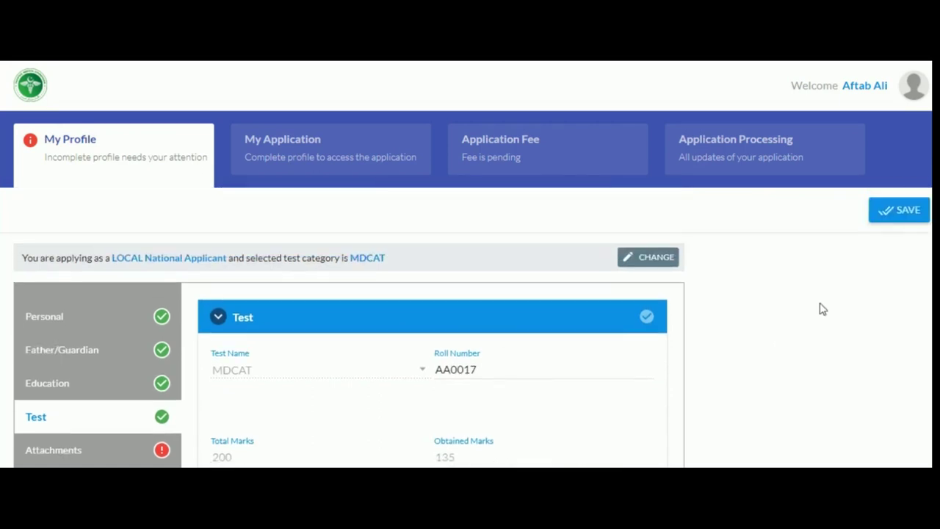
left_click(885, 216)
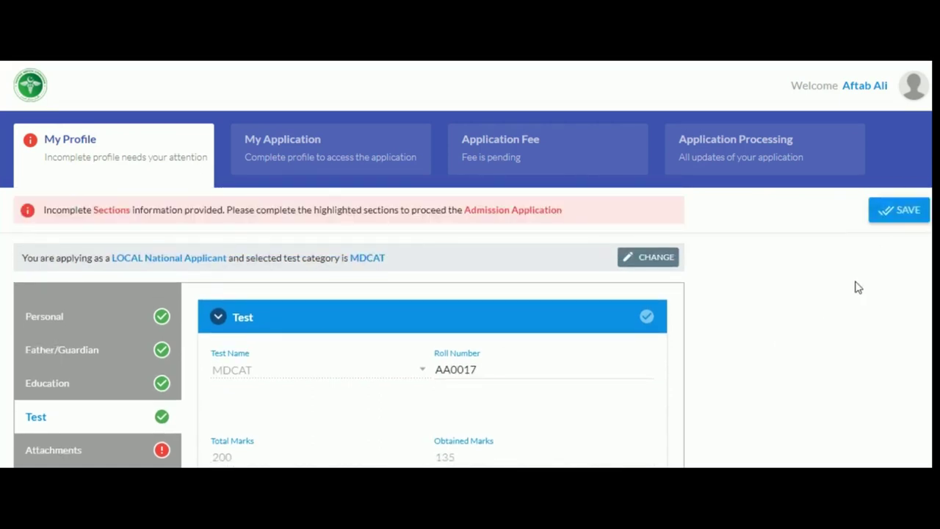
Attach the CNIC front, CNIC back and HSSC equivalency document, then save the profile.
left_click(115, 455)
scroll(139, 447, "down", 2)
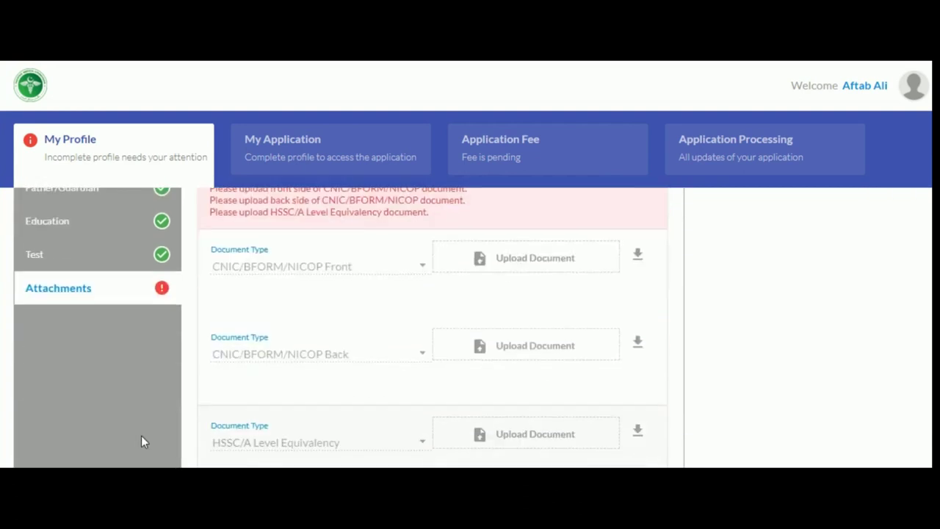
left_click(504, 263)
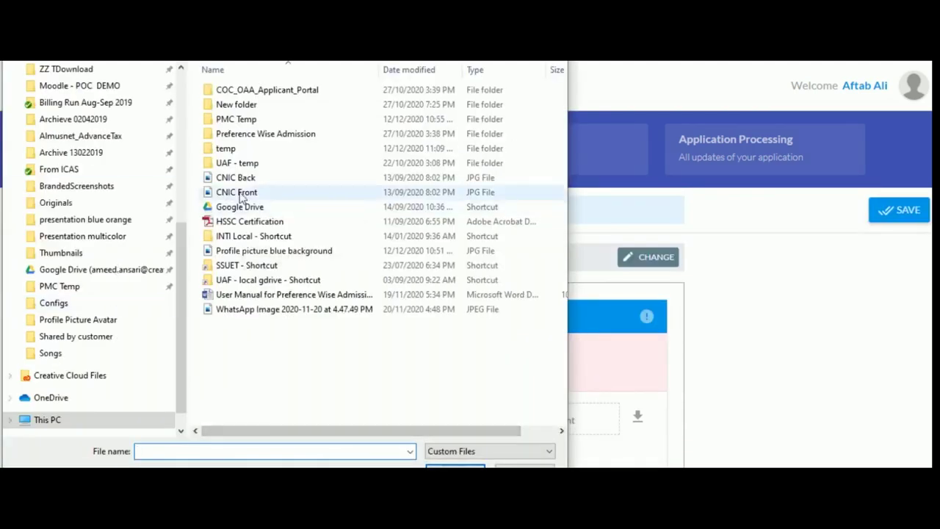
double_click(262, 192)
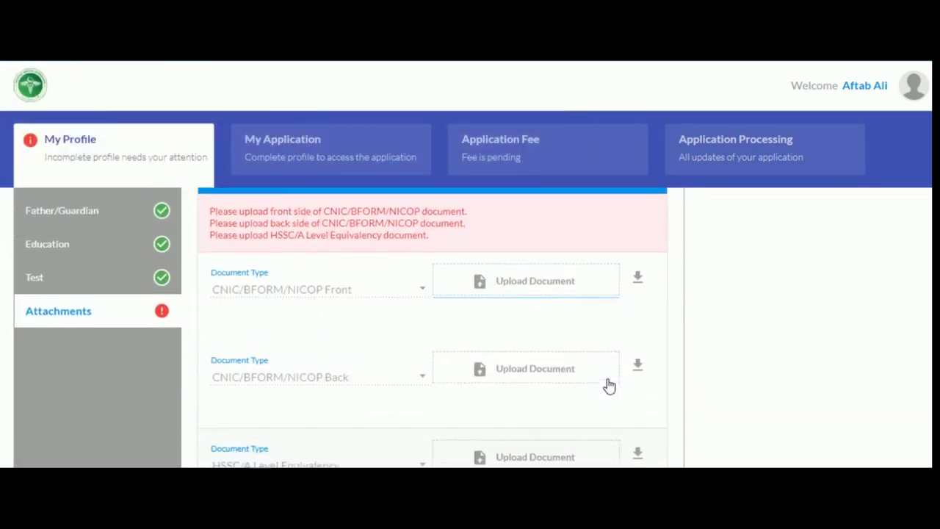
left_click(539, 361)
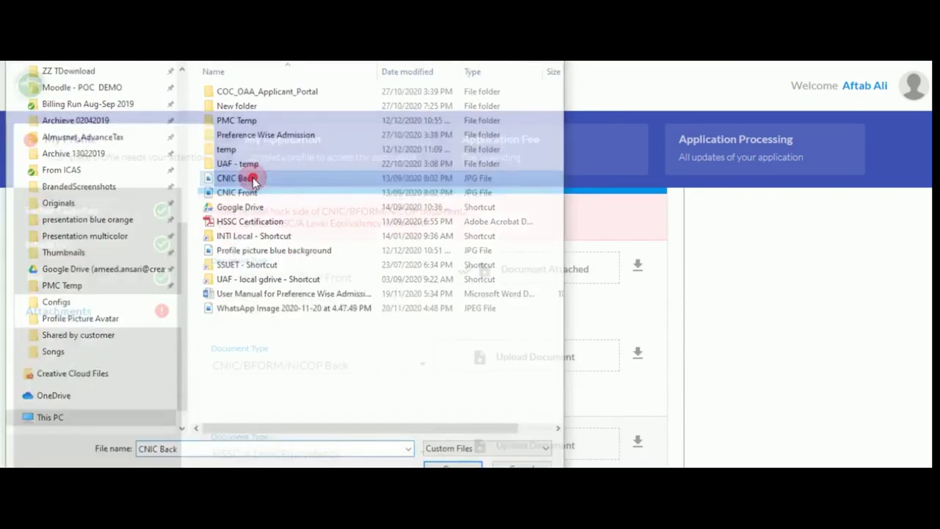
double_click(236, 177)
left_click(526, 406)
double_click(261, 218)
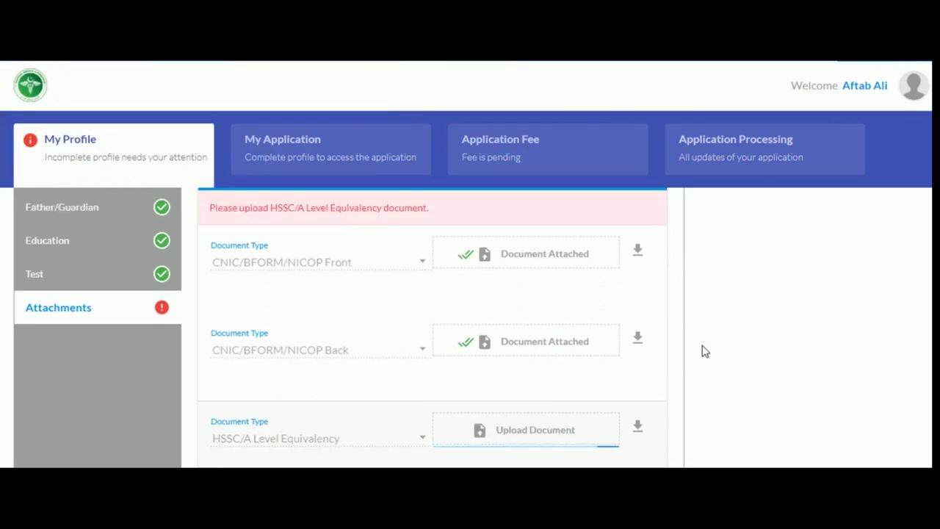
left_click(884, 210)
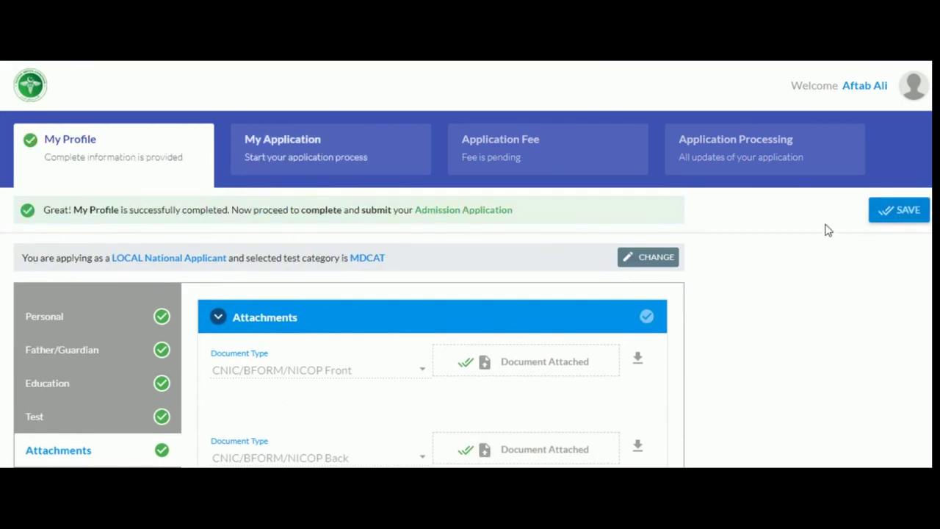
Open the Medical college list and toggle the AJK, Balochistan, Punjab and Sindh province filters.
left_click(274, 147)
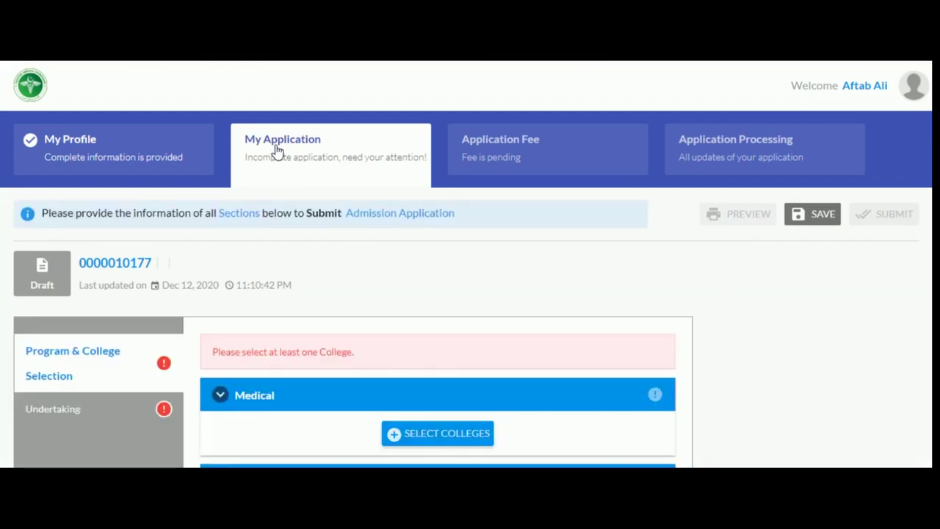
scroll(415, 353, "down", 2)
left_click(418, 355)
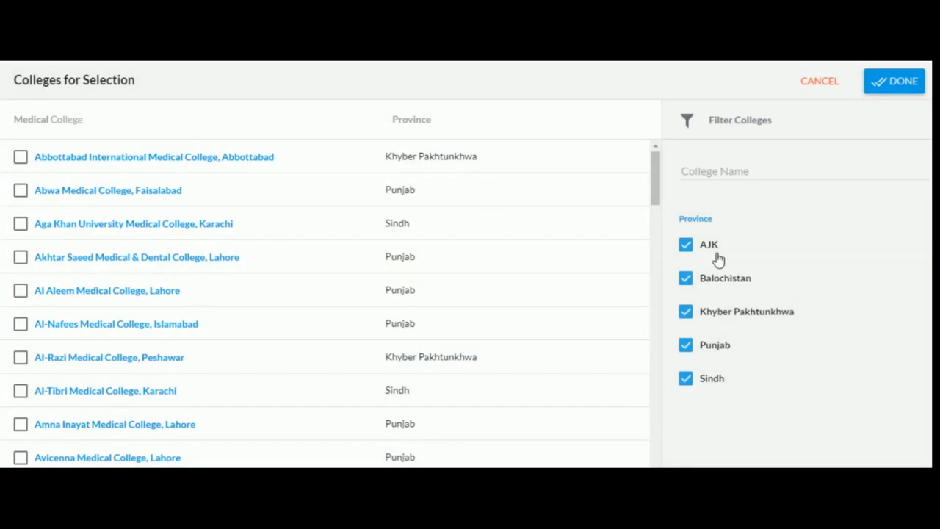
left_click(716, 252)
left_click(714, 285)
left_click(717, 345)
left_click(711, 379)
left_click(709, 276)
left_click(710, 247)
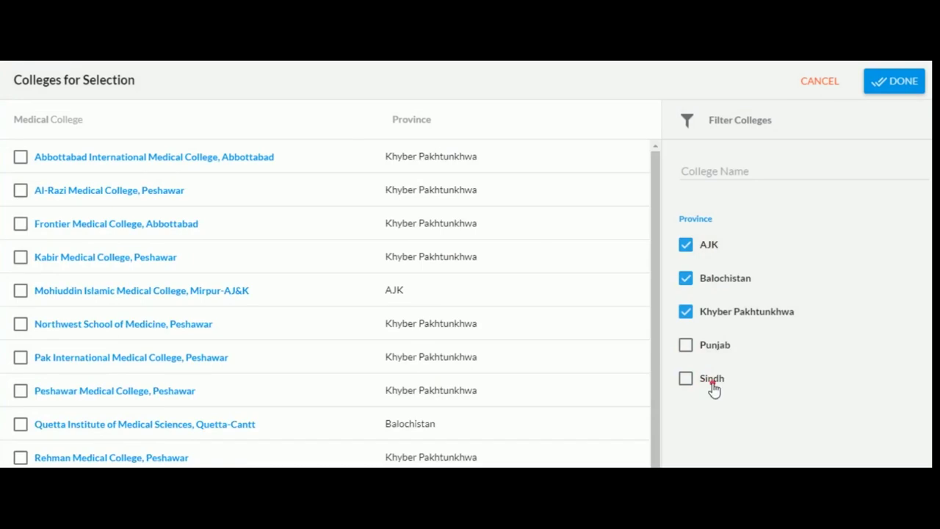
left_click(711, 380)
left_click(713, 347)
Tick nine colleges, including Abbottabad International, Abwa, Aga Khan, Akhtar Saeed and Aziz Fatimah.
left_click(21, 323)
left_click(21, 290)
left_click(21, 258)
left_click(20, 224)
left_click(19, 190)
left_click(21, 157)
left_click(20, 390)
scroll(26, 396, "down", 1)
left_click(21, 388)
left_click(21, 421)
scroll(16, 460, "up", 1)
Confirm the medical colleges, then pick Azra Naheed, Baqai, and the Jinnah, Liaquat and Multan dental sections.
left_click(898, 86)
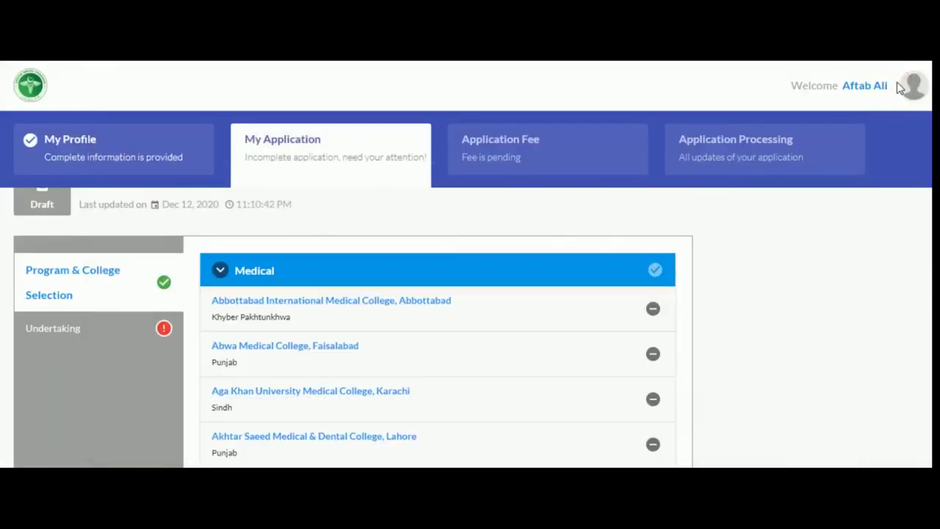
scroll(321, 392, "down", 5)
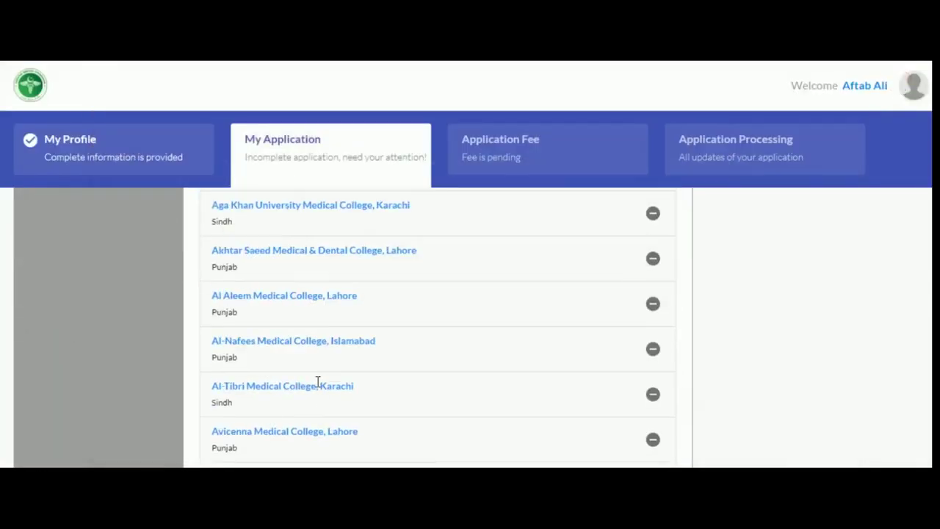
left_click(441, 439)
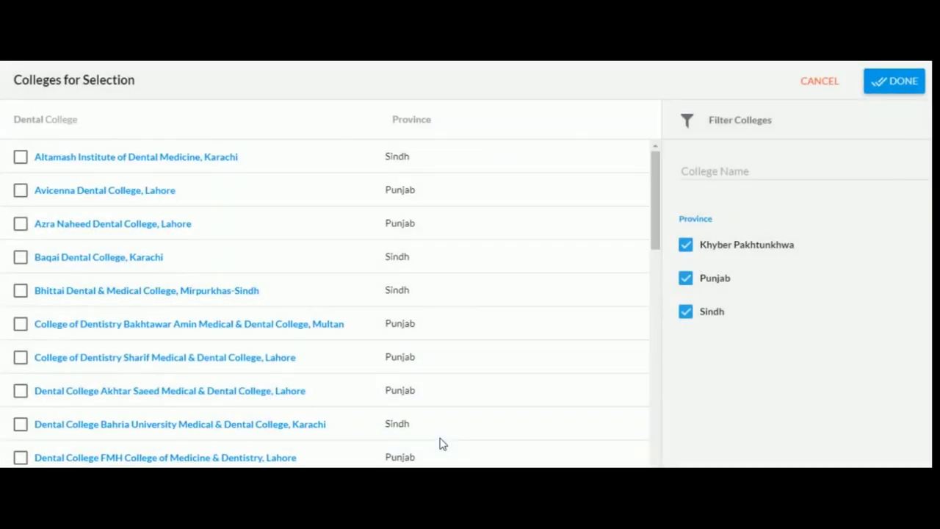
left_click(61, 223)
left_click(61, 256)
scroll(76, 408, "down", 5)
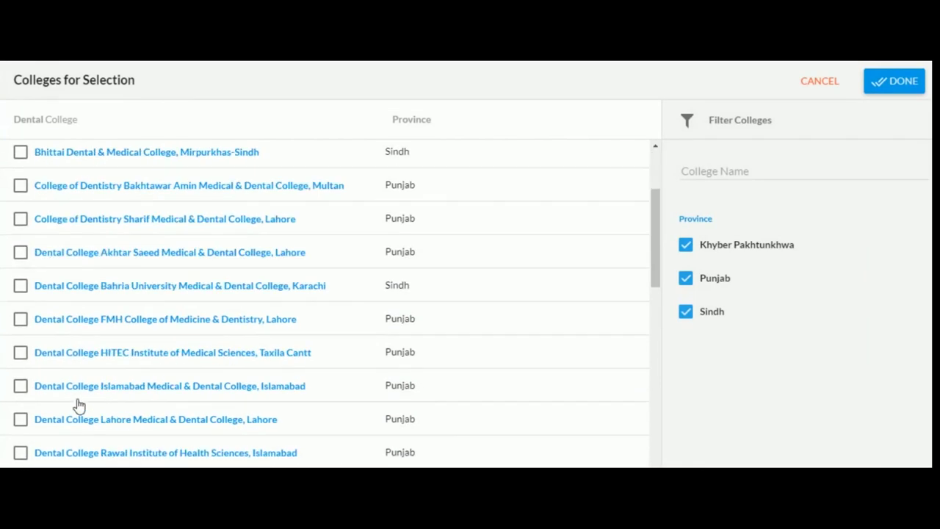
left_click(76, 366)
left_click(79, 401)
left_click(77, 437)
Add Faryal, HBS and the CMH Institute of Dentistry, then confirm the dental college list.
left_click(78, 463)
scroll(130, 393, "down", 3)
left_click(130, 383)
left_click(128, 415)
left_click(904, 93)
scroll(441, 351, "down", 5)
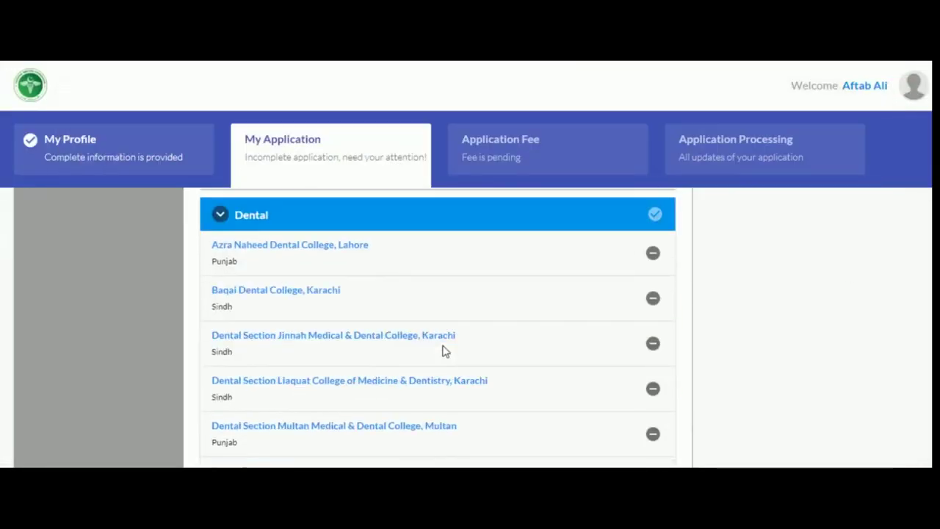
scroll(320, 351, "up", 5)
scroll(319, 351, "up", 5)
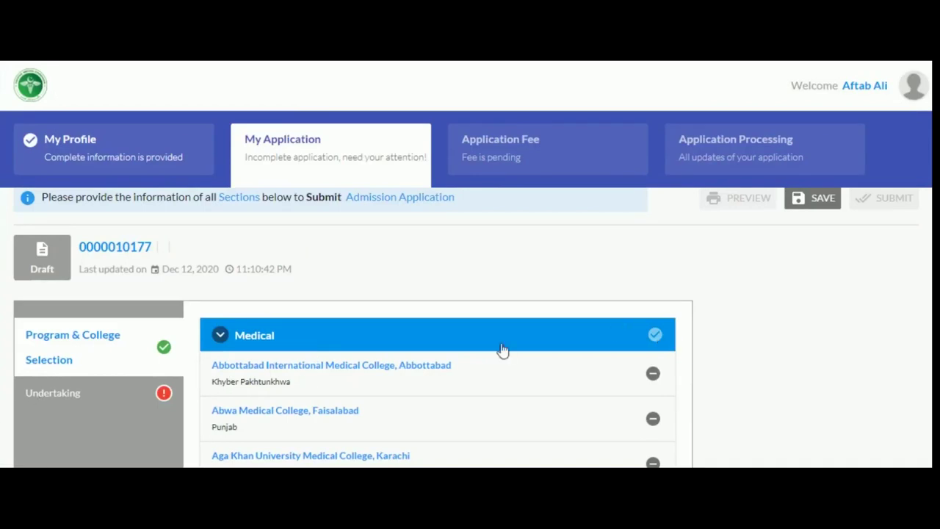
Save the college choices, then accept and save the Undertaking declaration.
left_click(819, 210)
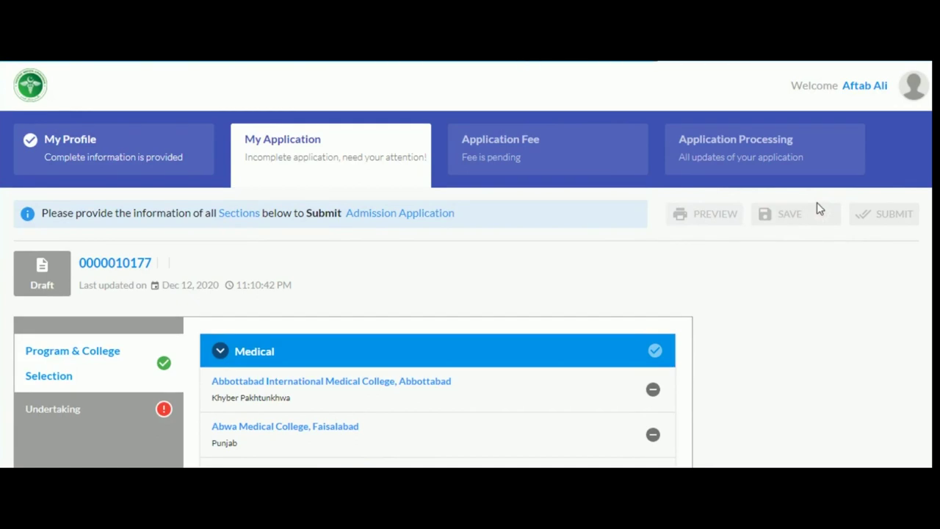
left_click(124, 412)
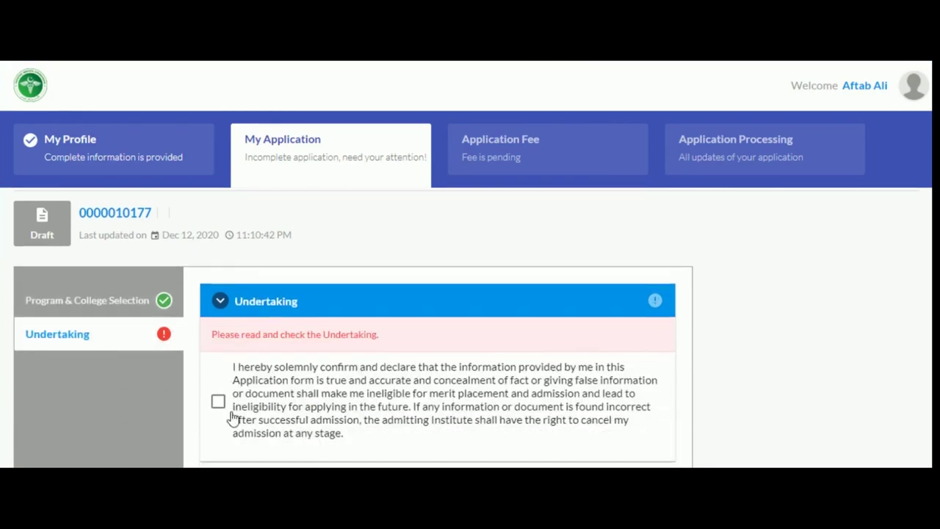
left_click(218, 401)
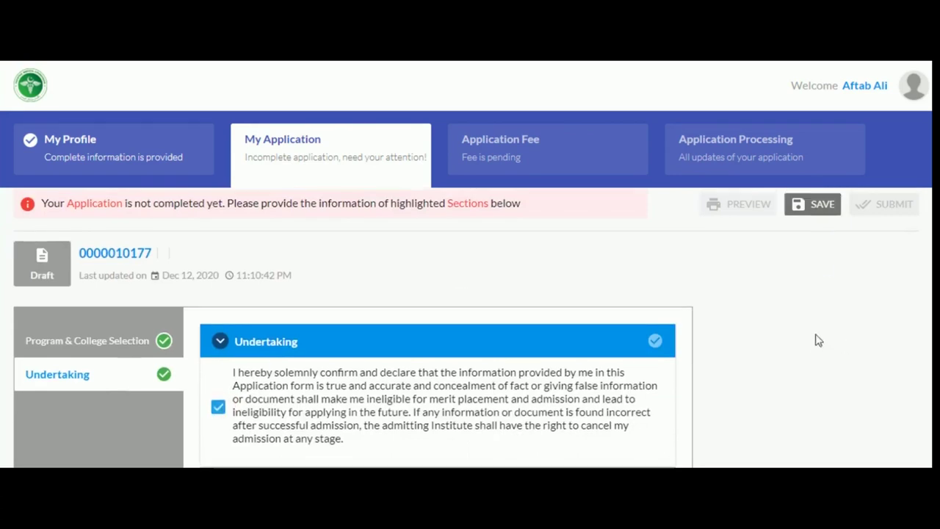
left_click(804, 223)
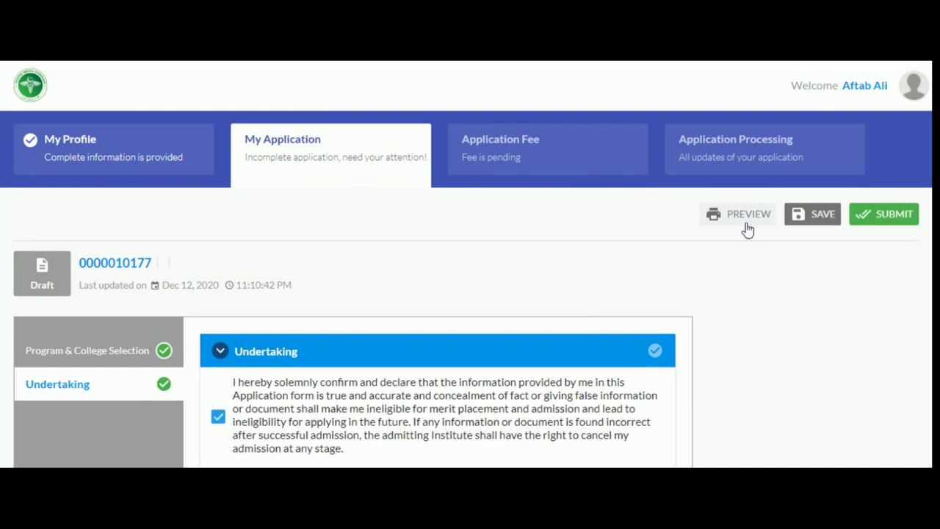
Review the full application report in Preview, then close it.
left_click(745, 227)
scroll(709, 316, "down", 6)
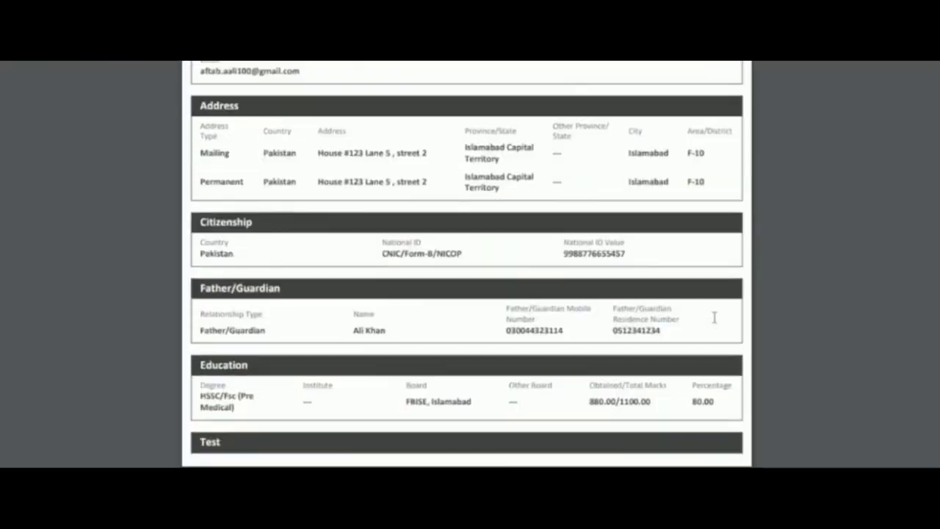
scroll(714, 316, "down", 8)
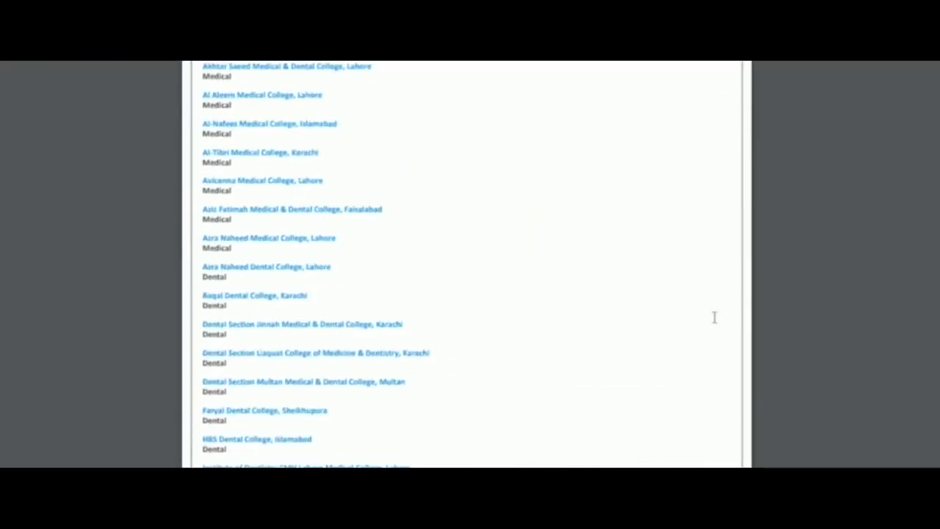
scroll(714, 316, "down", 3)
scroll(564, 307, "up", 6)
scroll(564, 307, "up", 10)
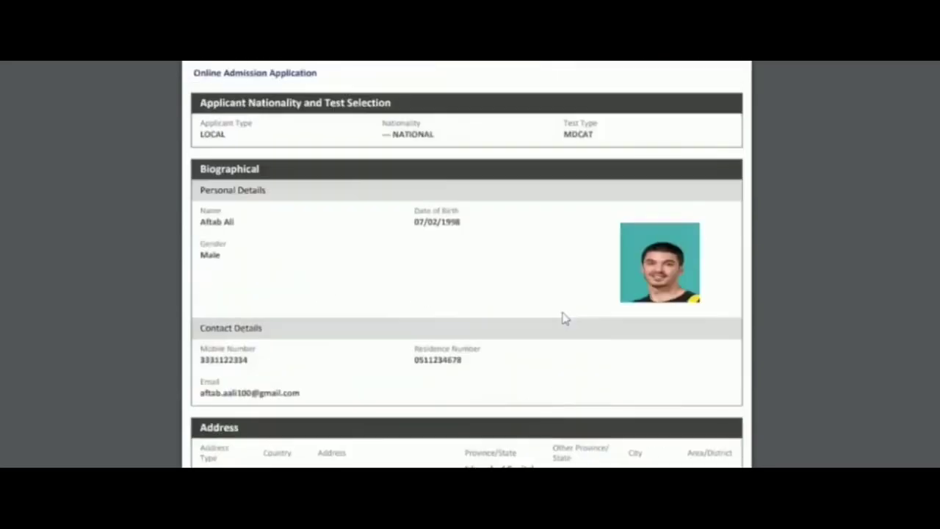
left_click(850, 298)
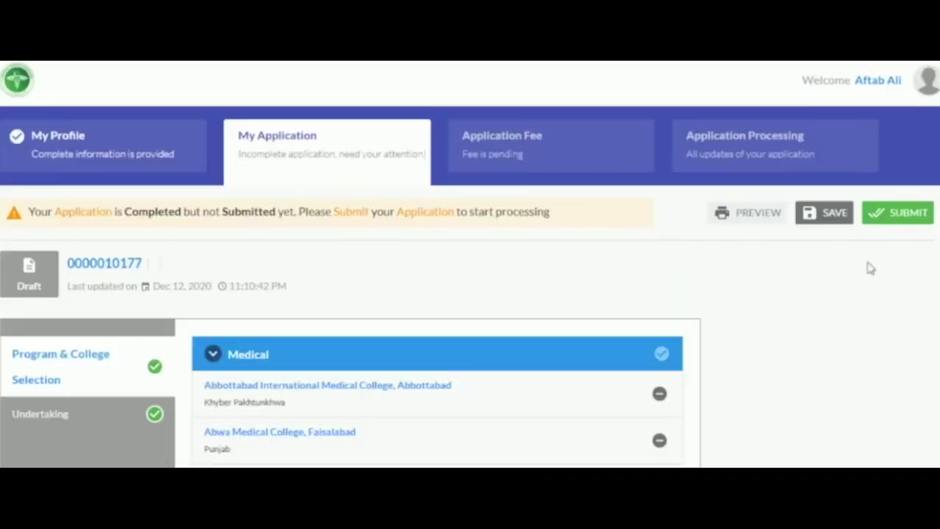
Submit the application and confirm the final submission to generate the 515.00 PKR fee bill.
left_click(891, 220)
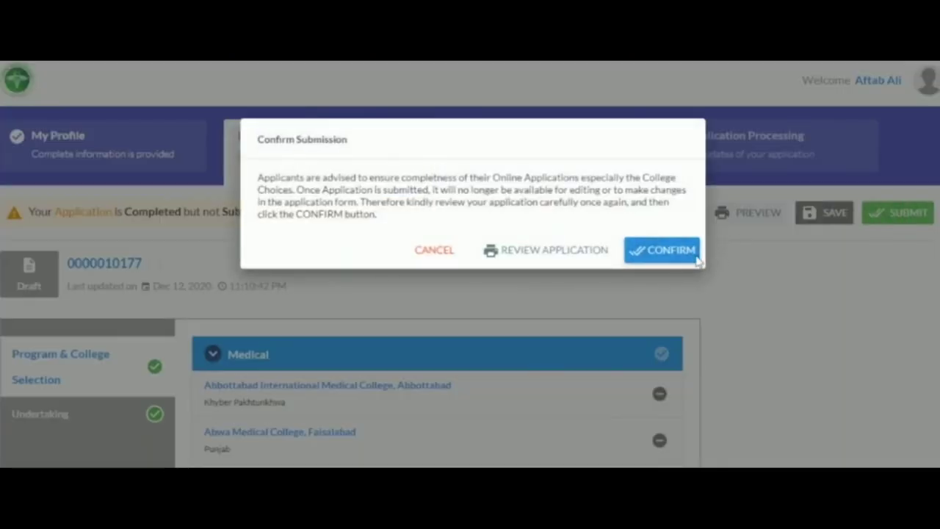
left_click(671, 256)
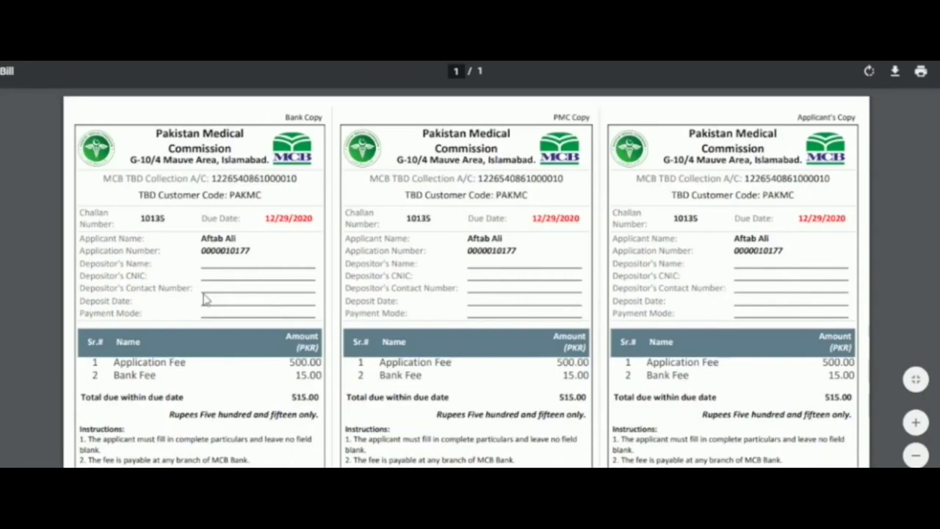
scroll(206, 299, "down", 3)
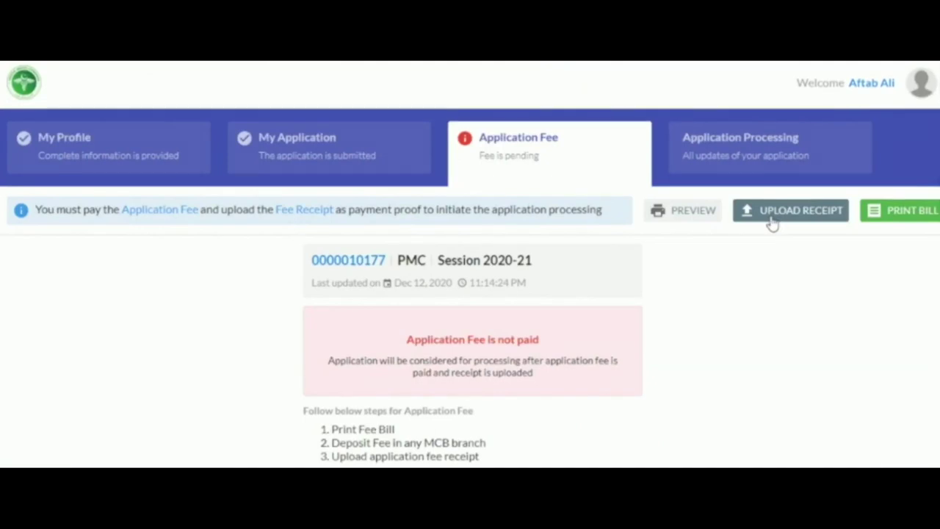
Upload Bank Receipt.pdf as the application fee payment proof.
left_click(773, 225)
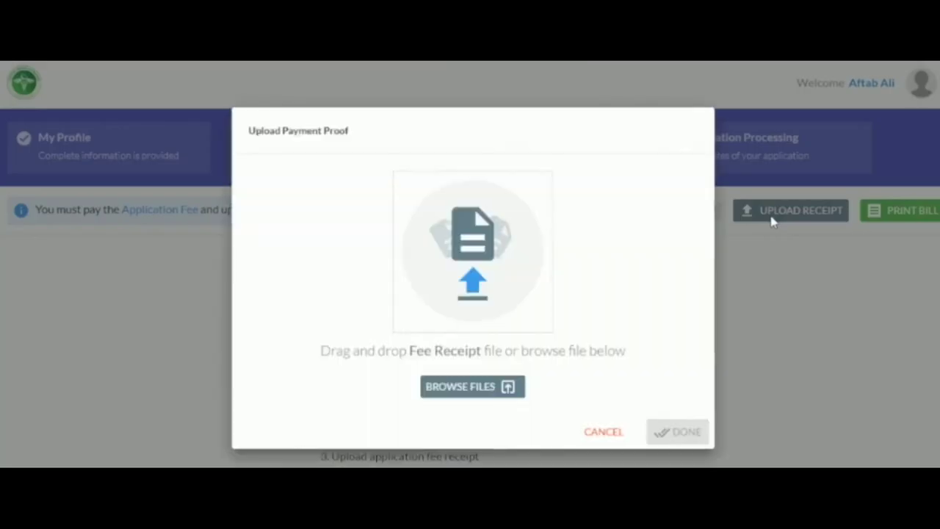
left_click(507, 272)
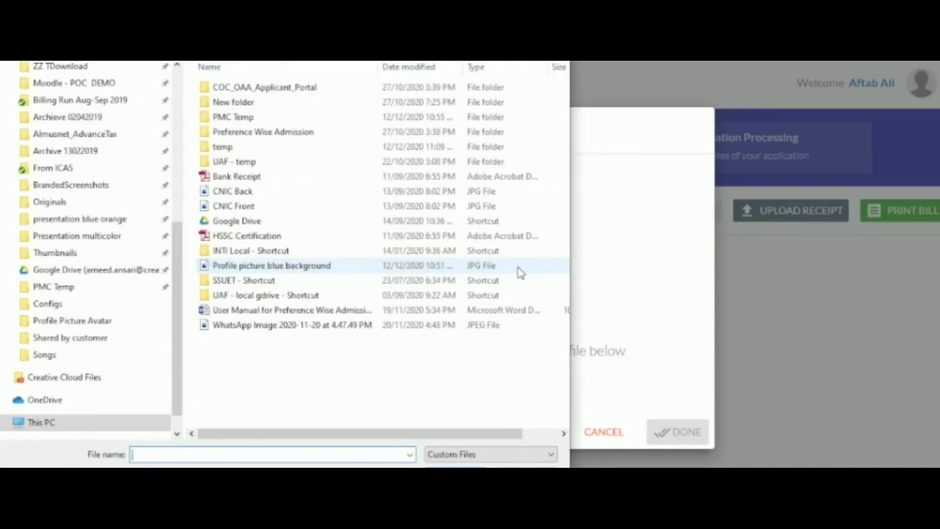
left_click(220, 177)
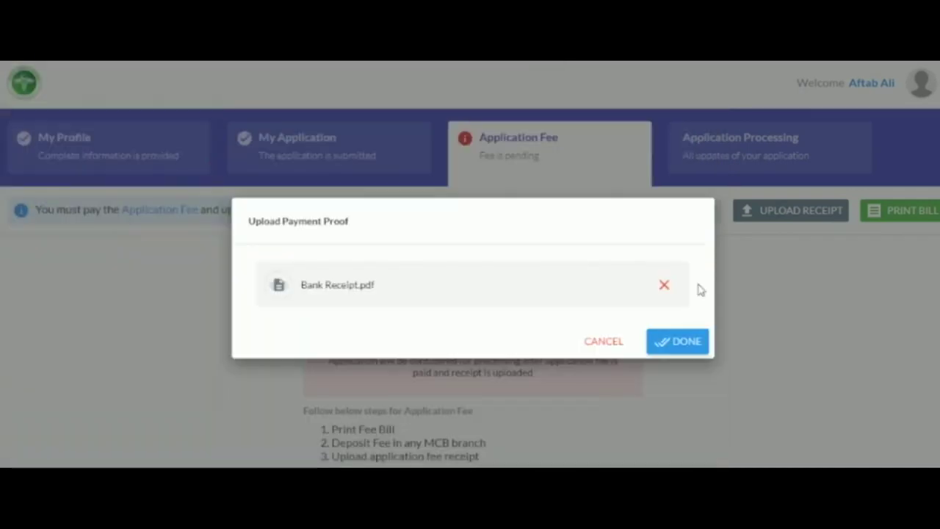
left_click(689, 343)
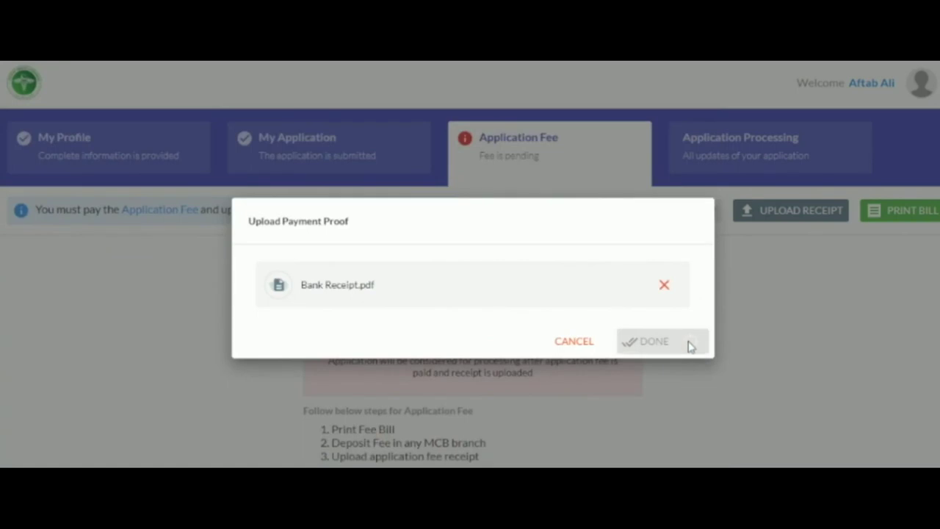